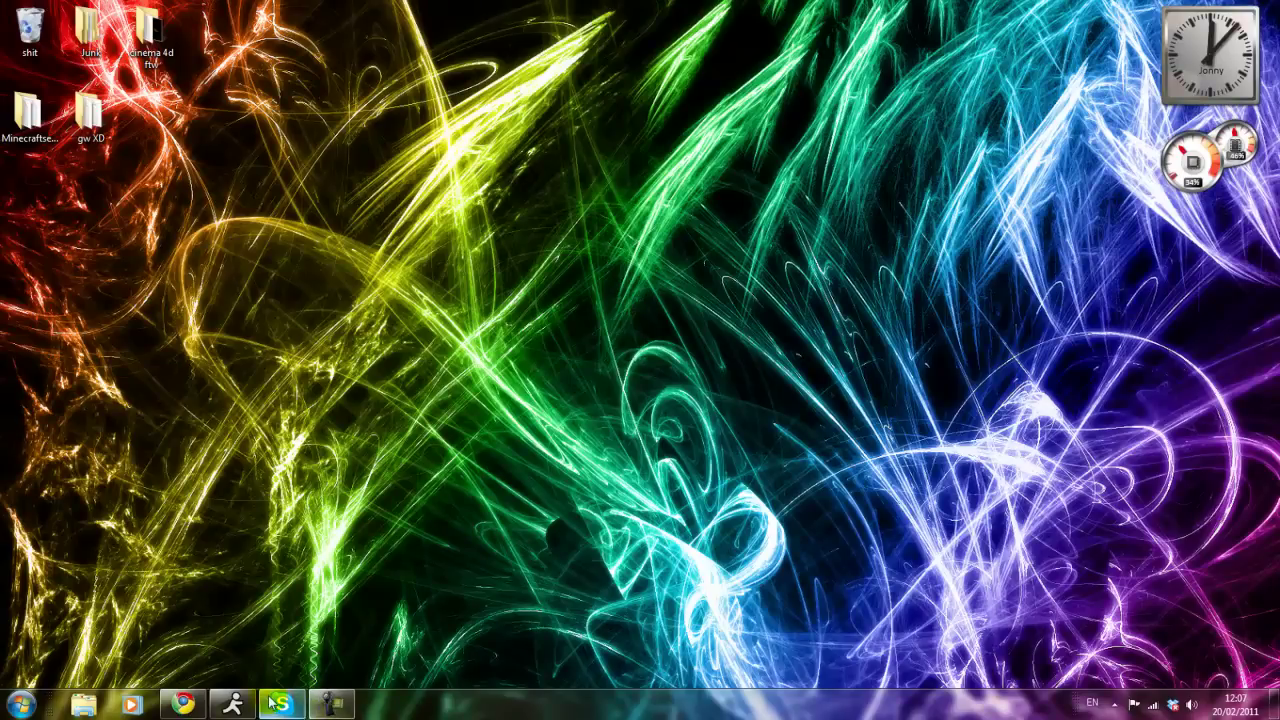
# - Bring back the browser and download the 'A bat-like man' skin as myskin.png
pyautogui.moveTo(182, 704)
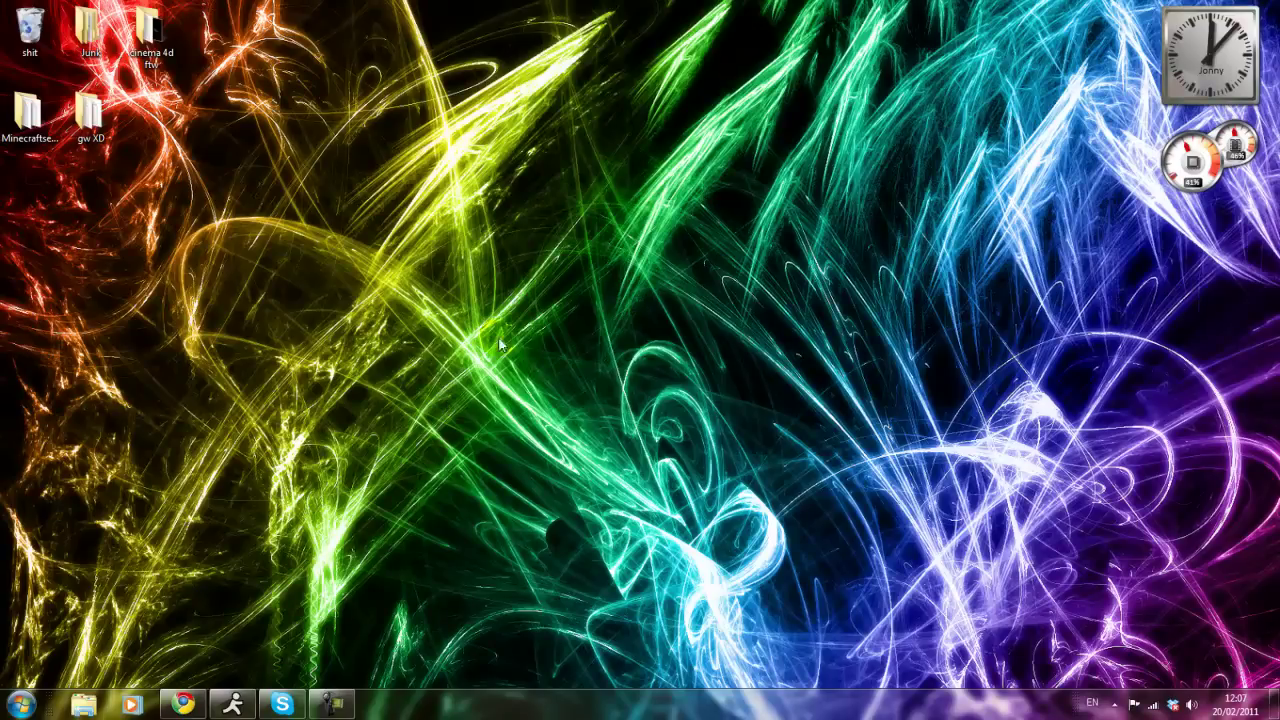
pyautogui.moveTo(291, 97); pyautogui.dragTo(626, 321)
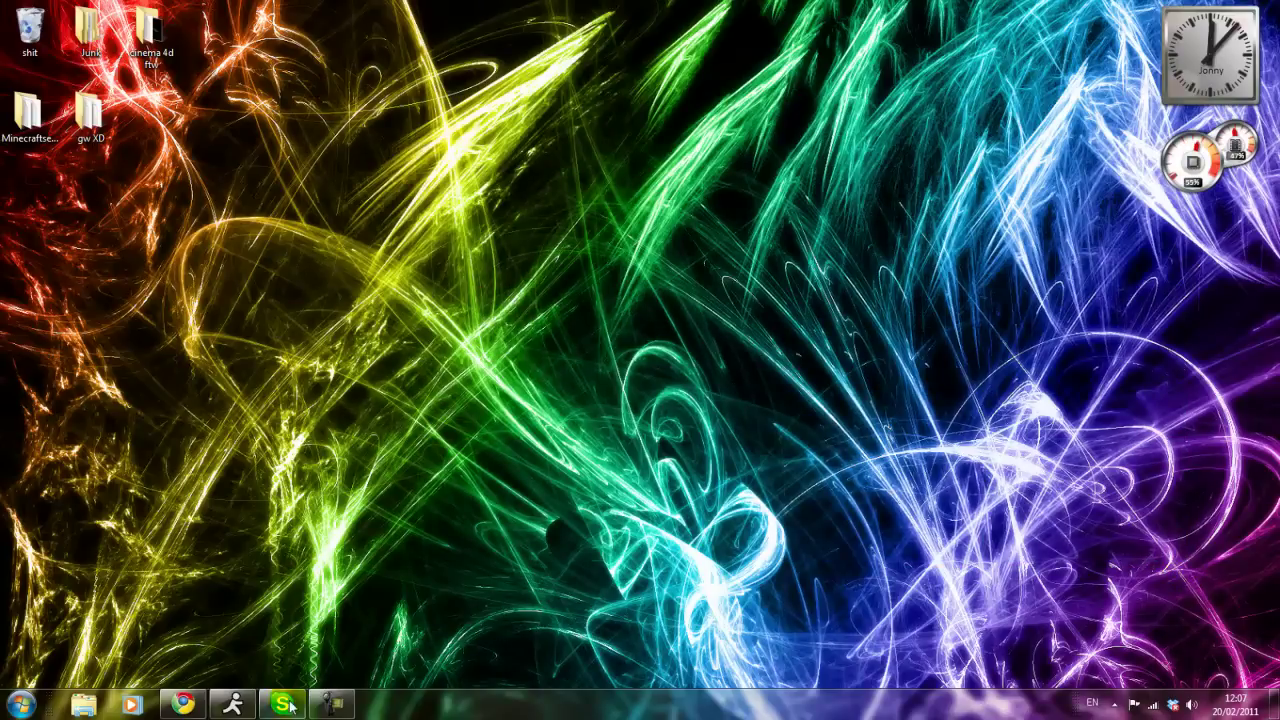
pyautogui.click(182, 704)
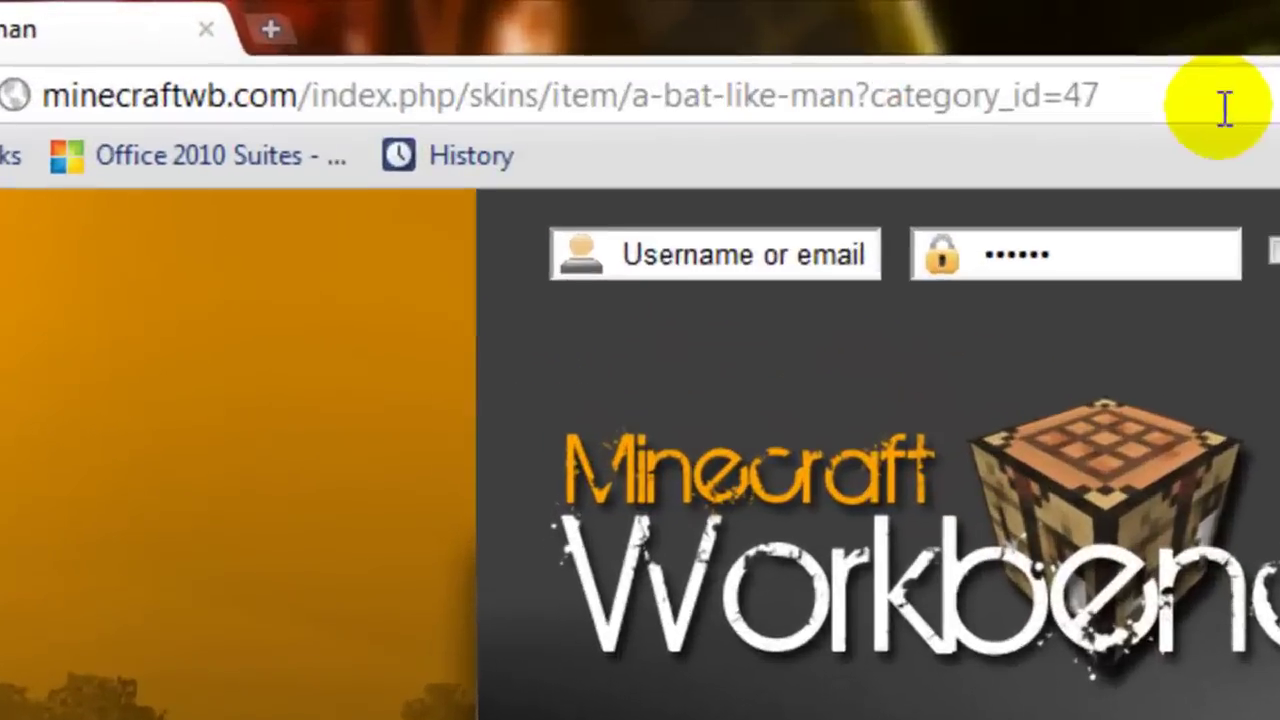
pyautogui.click(518, 38)
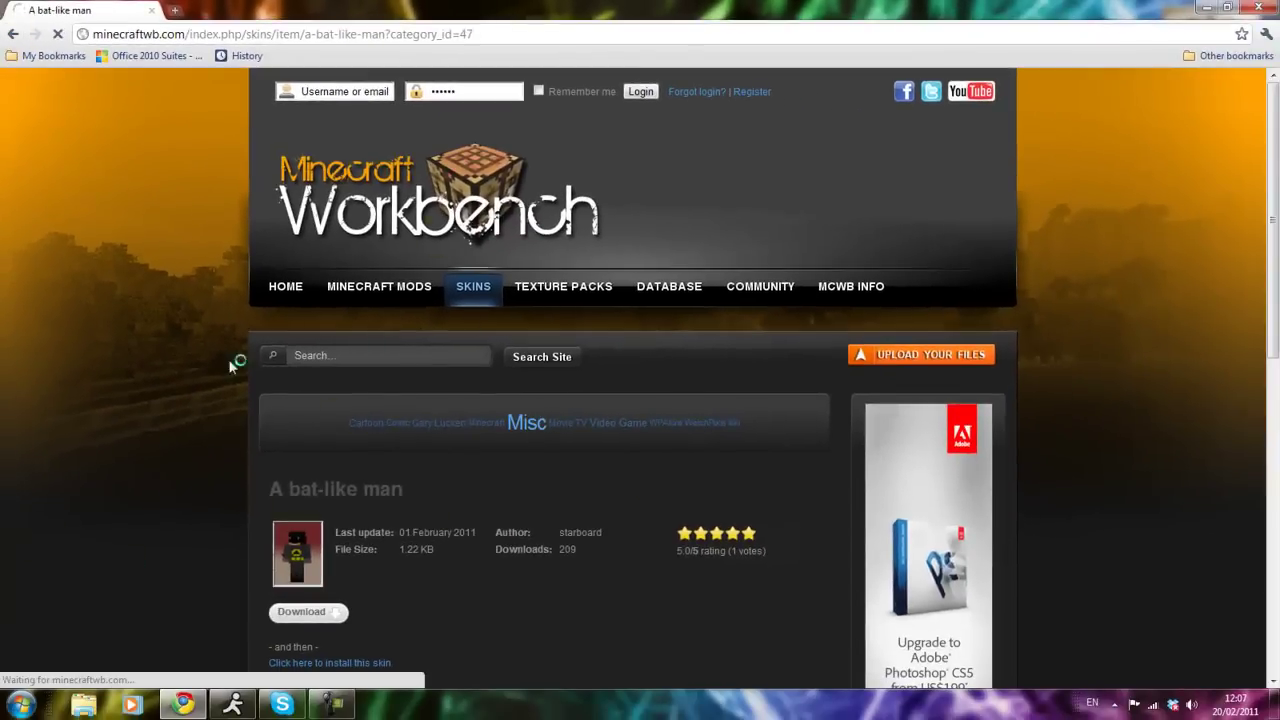
pyautogui.scroll(-7, 606, 420)
pyautogui.scroll(3, 606, 420)
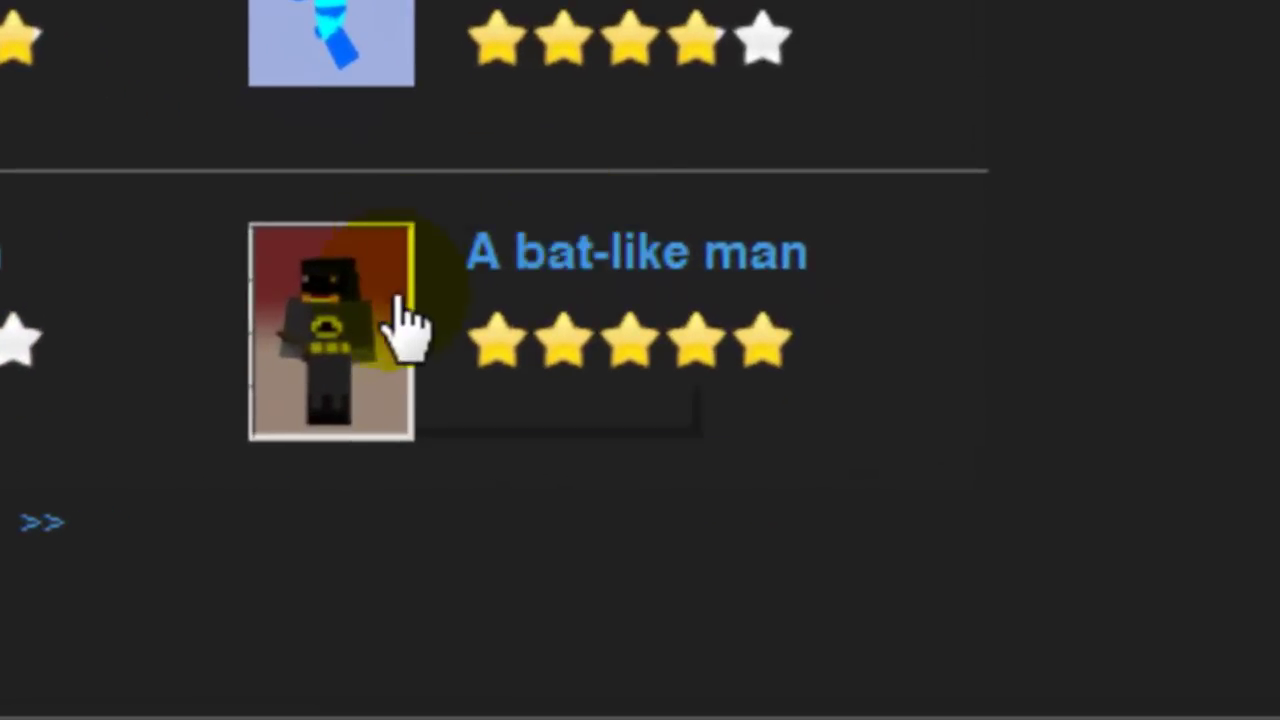
pyautogui.moveTo(534, 597); pyautogui.dragTo(203, 260)
pyautogui.click(397, 550)
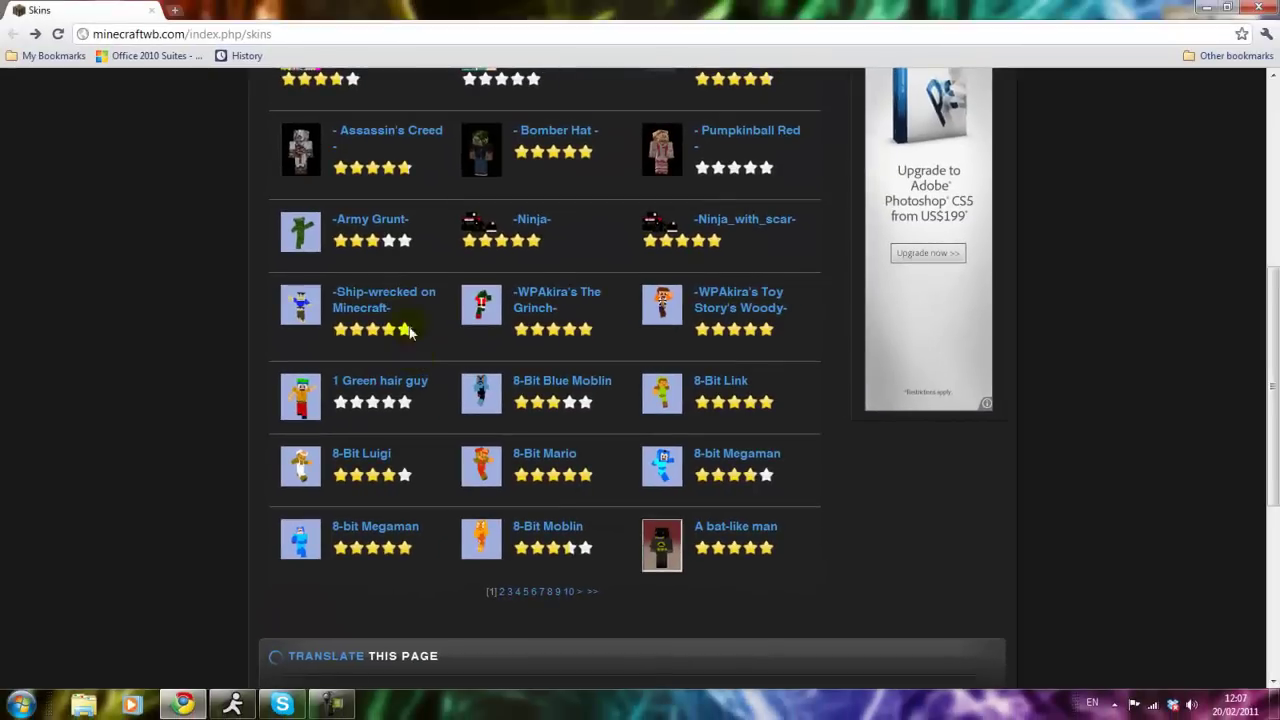
pyautogui.scroll(2, 518, 242)
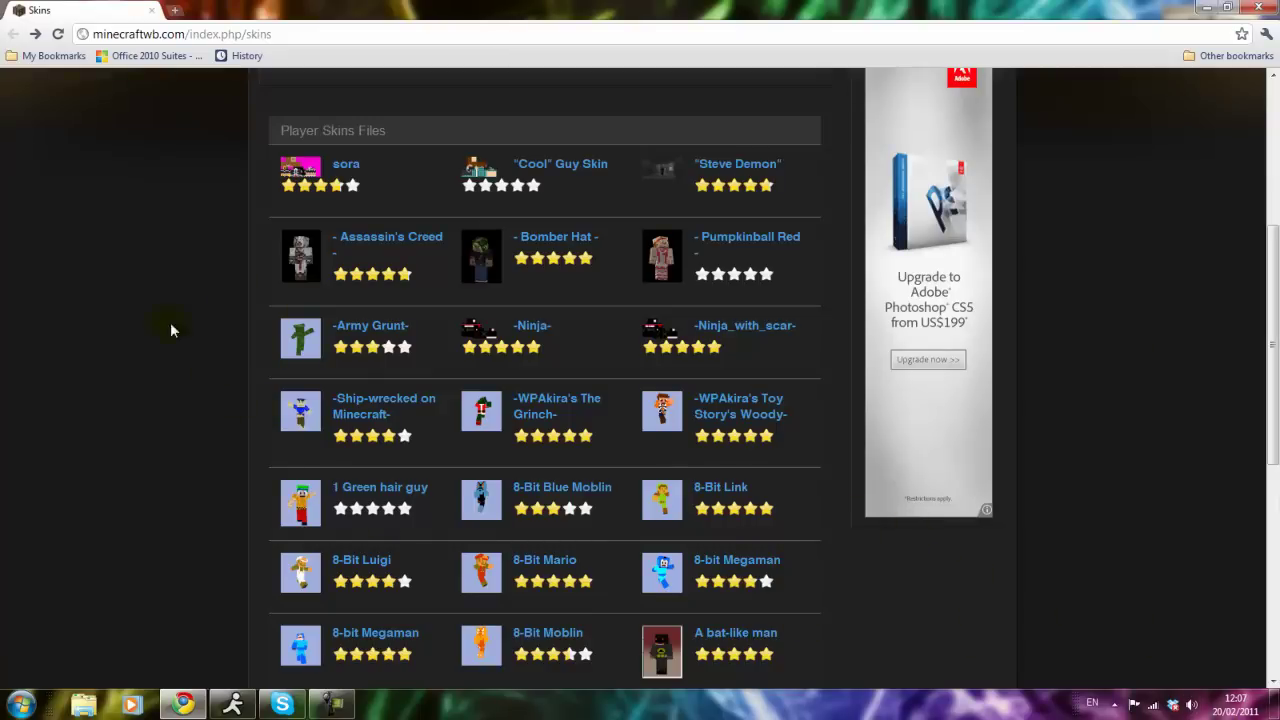
pyautogui.scroll(-4, 663, 541)
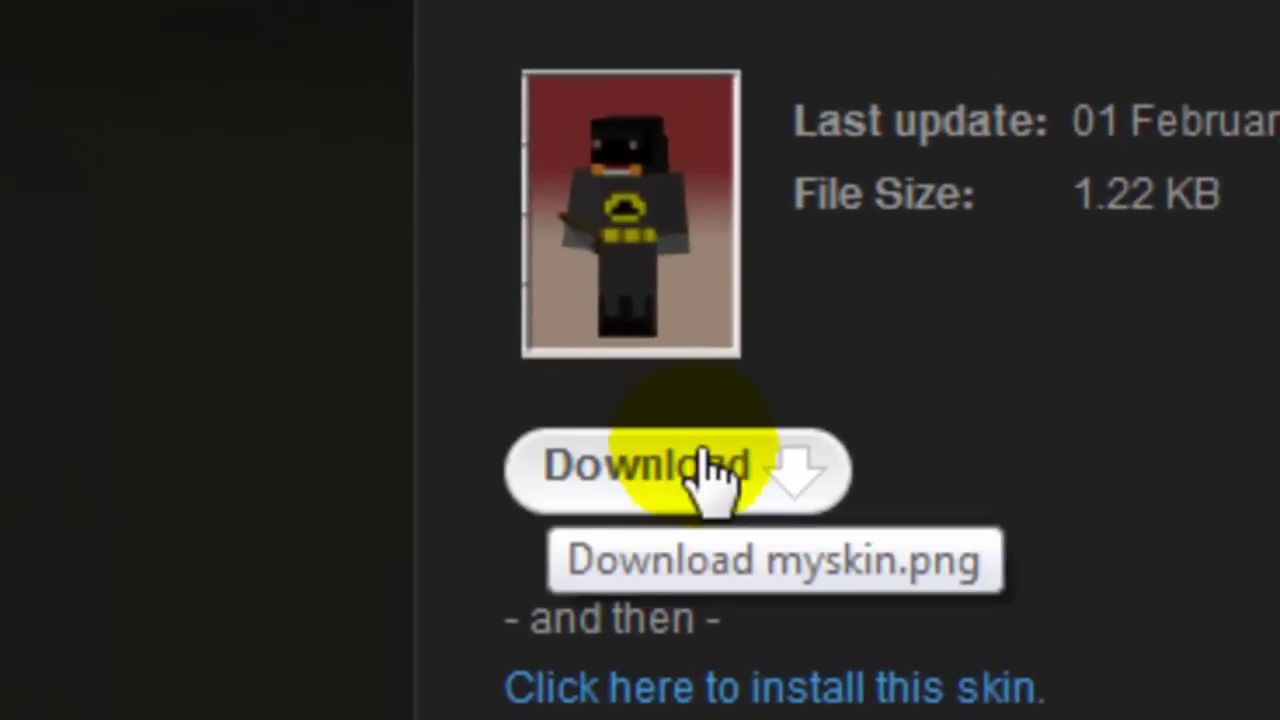
pyautogui.click(706, 460)
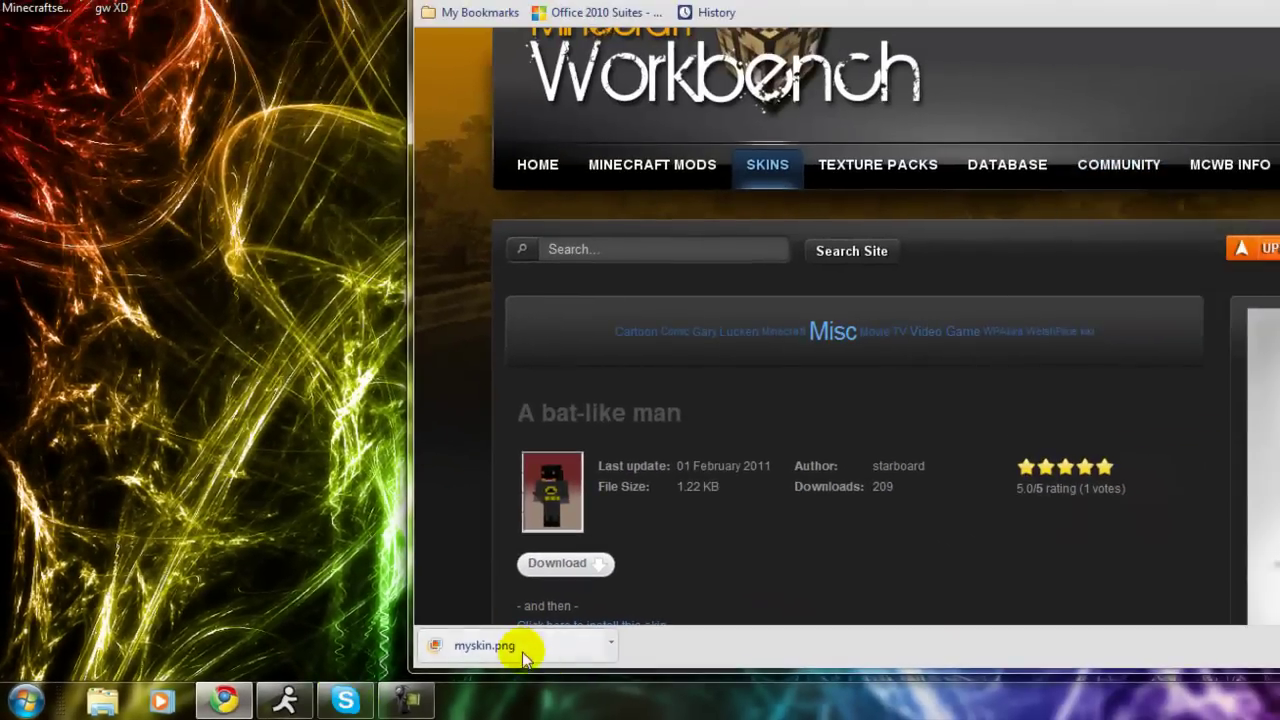
# - Place myskin.png on the desktop near the top, with the browser minimized
pyautogui.moveTo(525, 655); pyautogui.dragTo(186, 400)
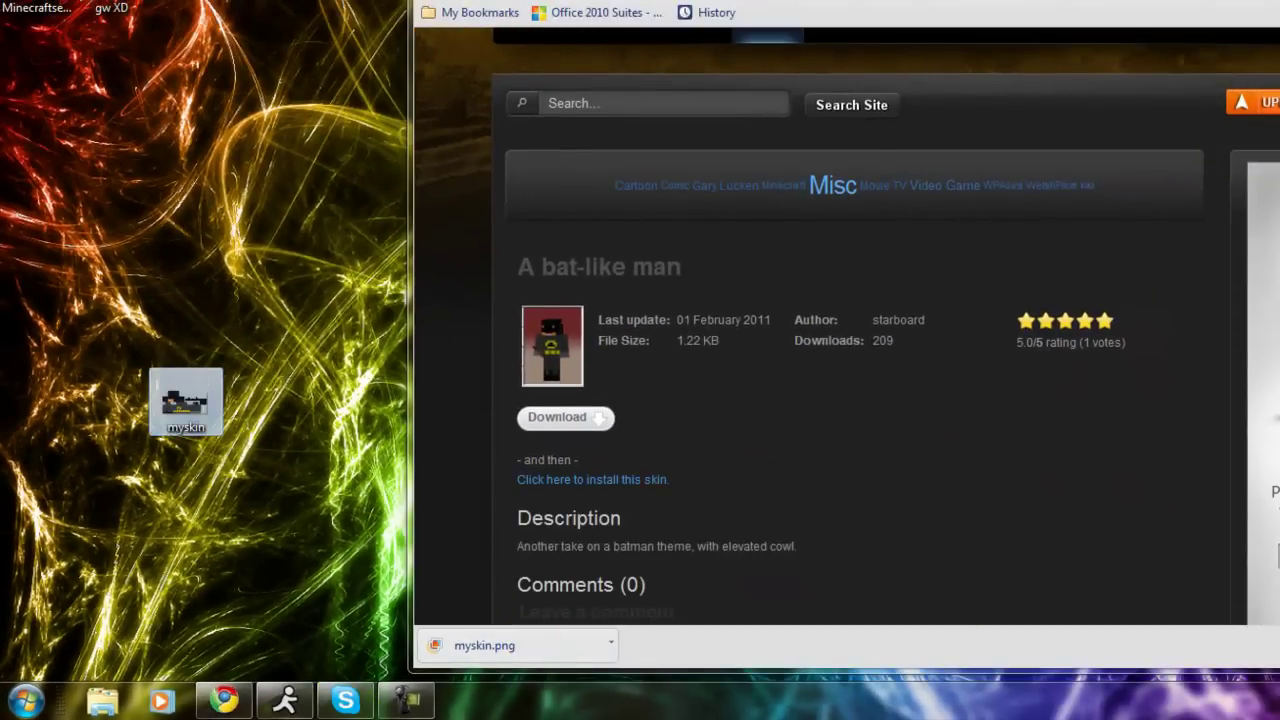
pyautogui.press('super+d')
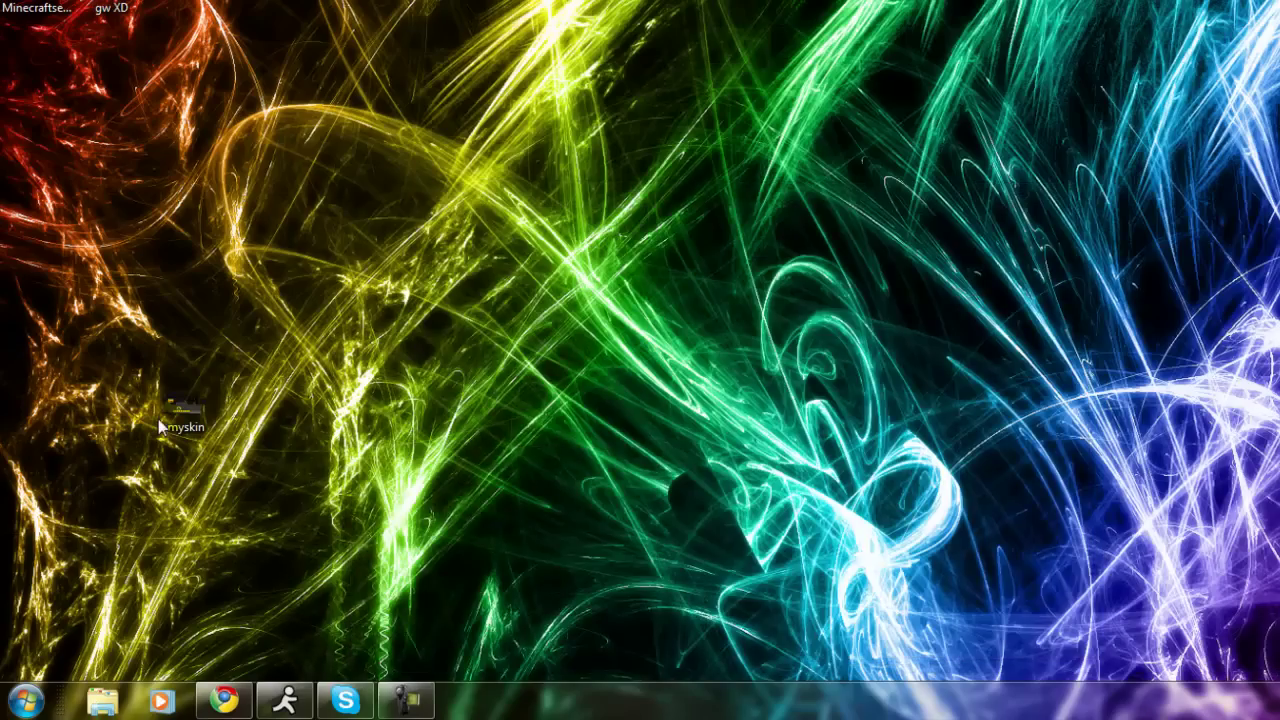
pyautogui.moveTo(160, 427)
pyautogui.mouseDown()
pyautogui.moveTo(700, 280)
pyautogui.moveTo(761, 199)
pyautogui.mouseUp()
pyautogui.moveTo(876, 315); pyautogui.dragTo(670, 92)
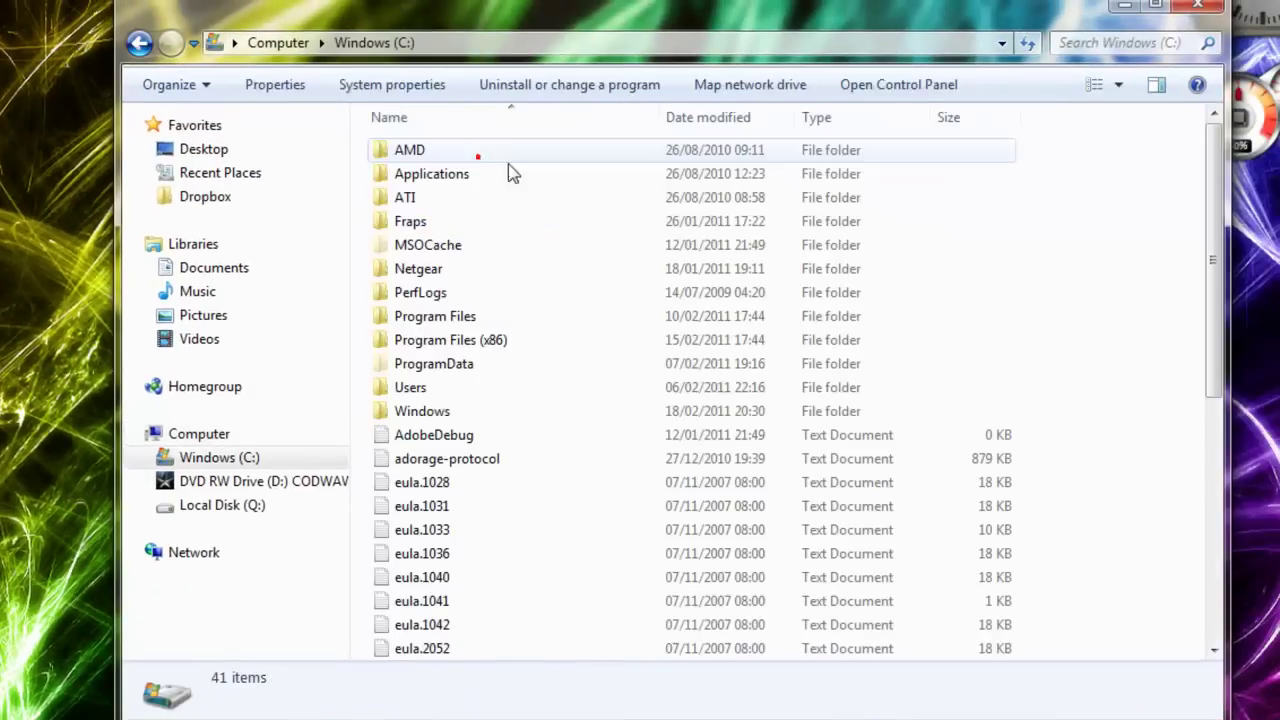
# - Navigate through AppData\Roaming\.minecraft to the bin folder
pyautogui.doubleClick(435, 400)
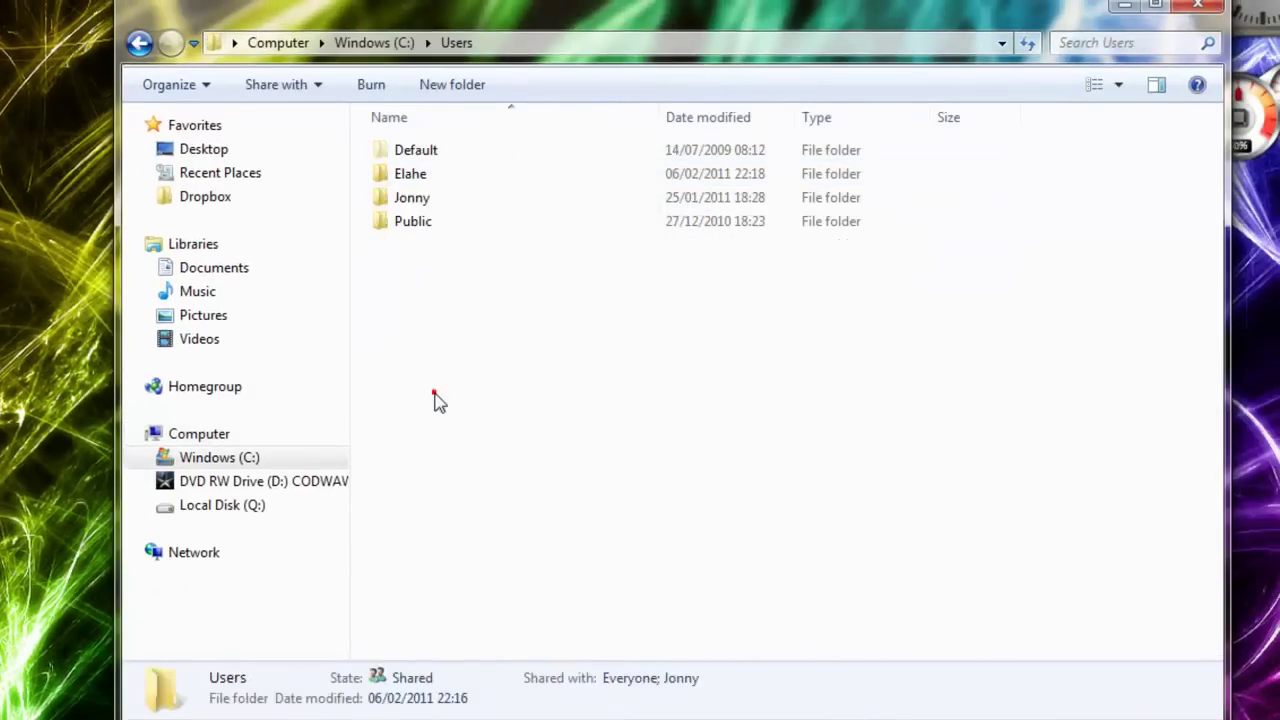
pyautogui.doubleClick(434, 200)
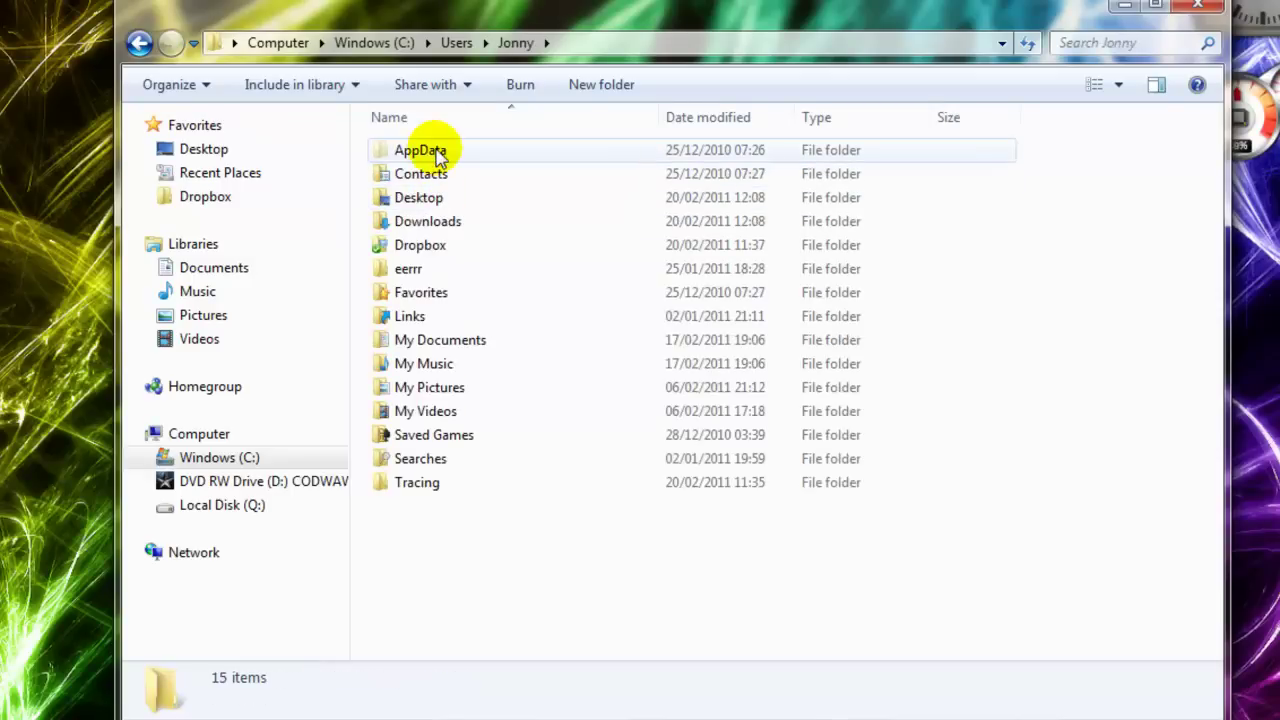
pyautogui.doubleClick(437, 152)
pyautogui.press('super')
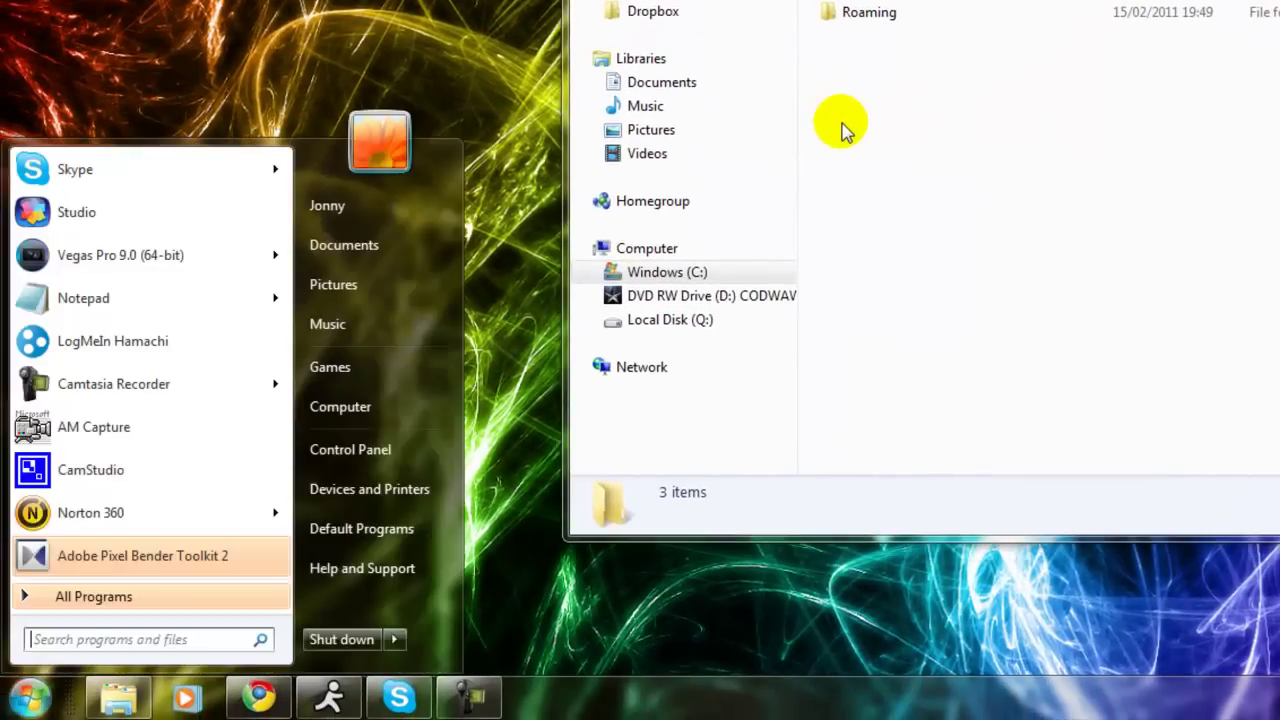
pyautogui.write('appdat')
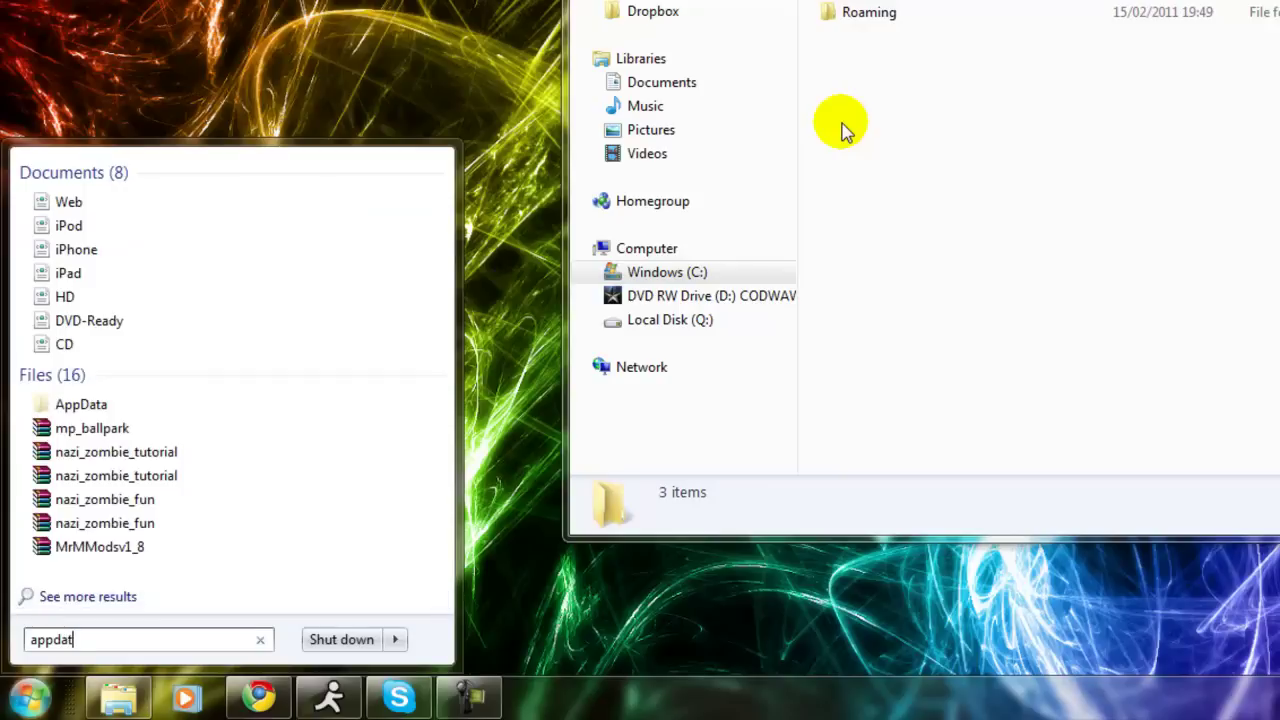
pyautogui.write('a')
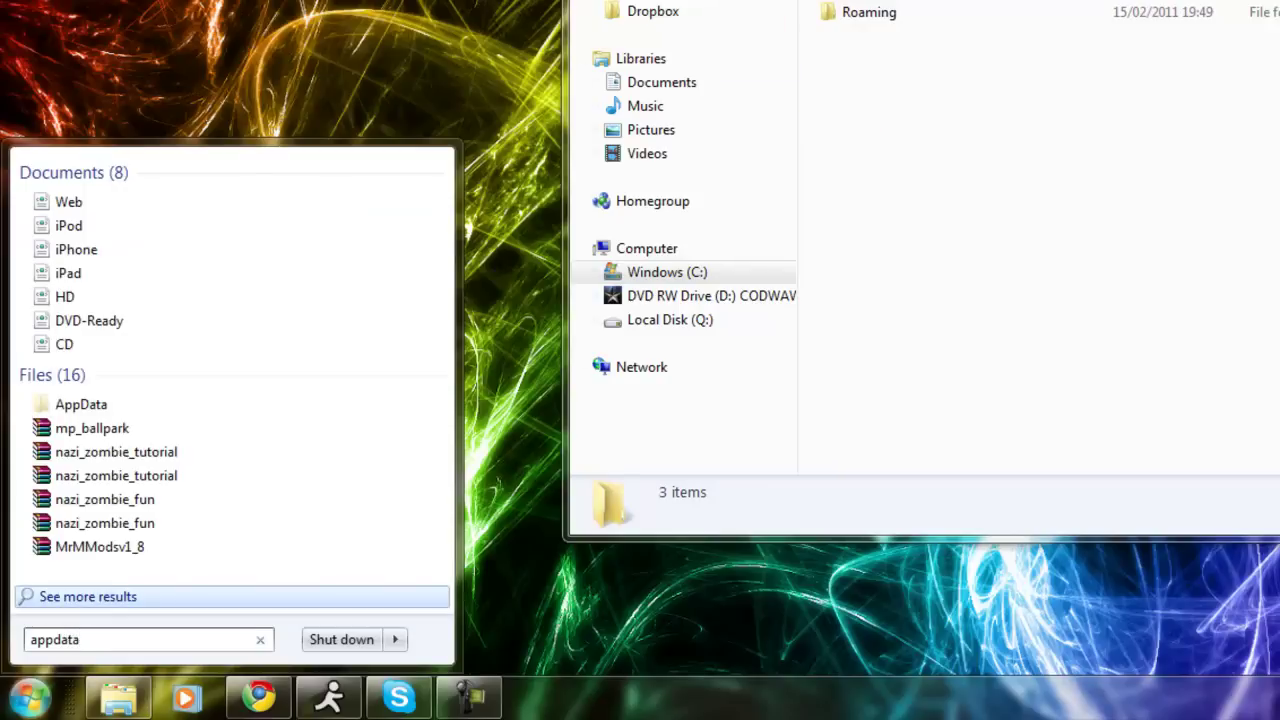
pyautogui.click(86, 403)
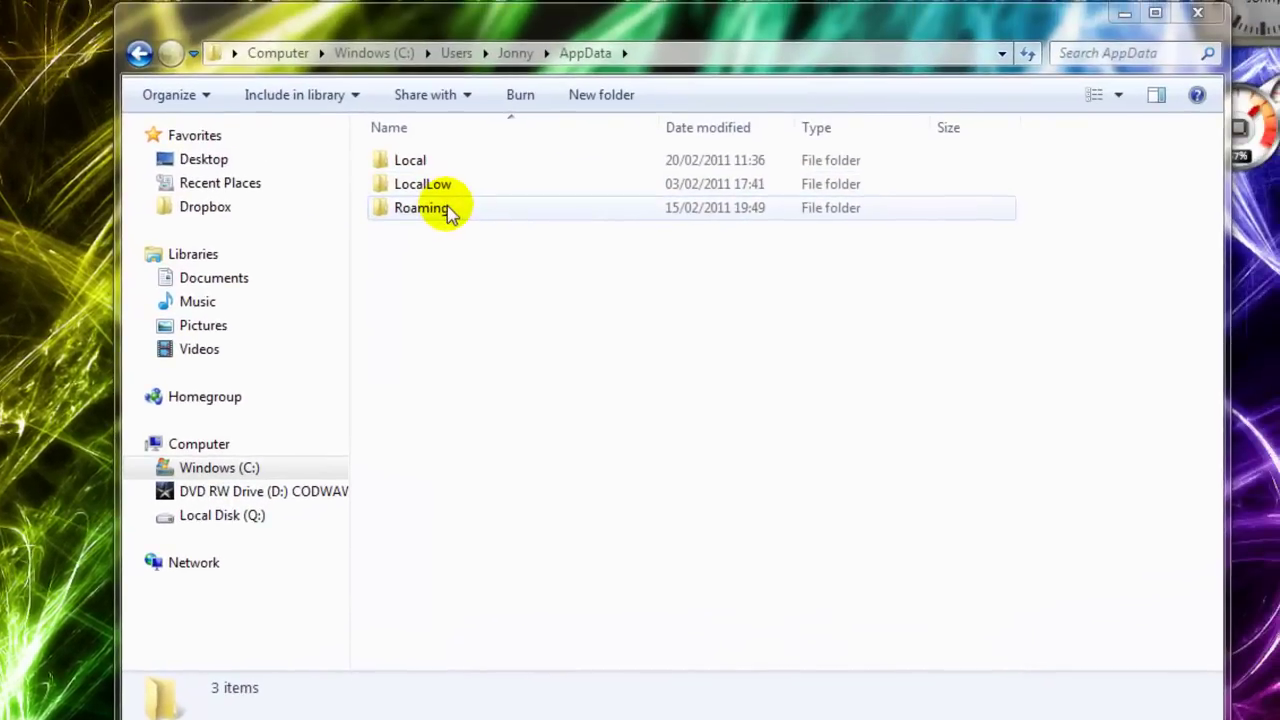
pyautogui.doubleClick(865, 14)
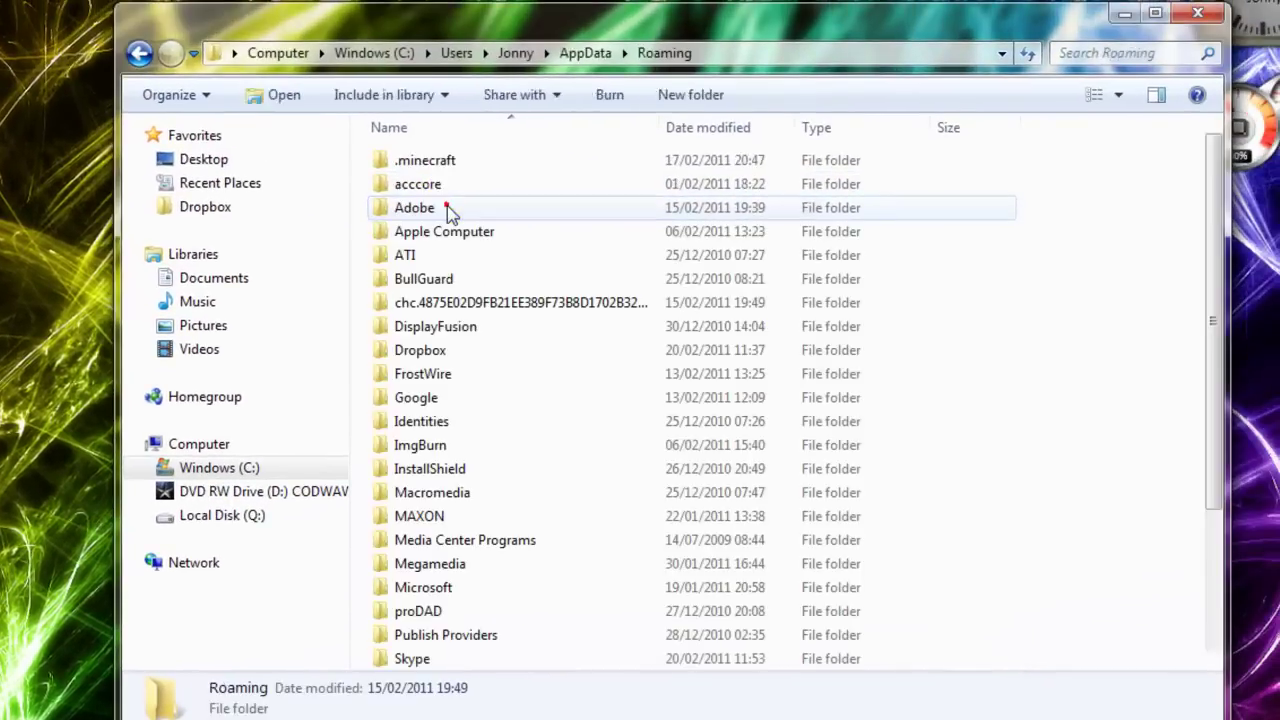
pyautogui.doubleClick(472, 162)
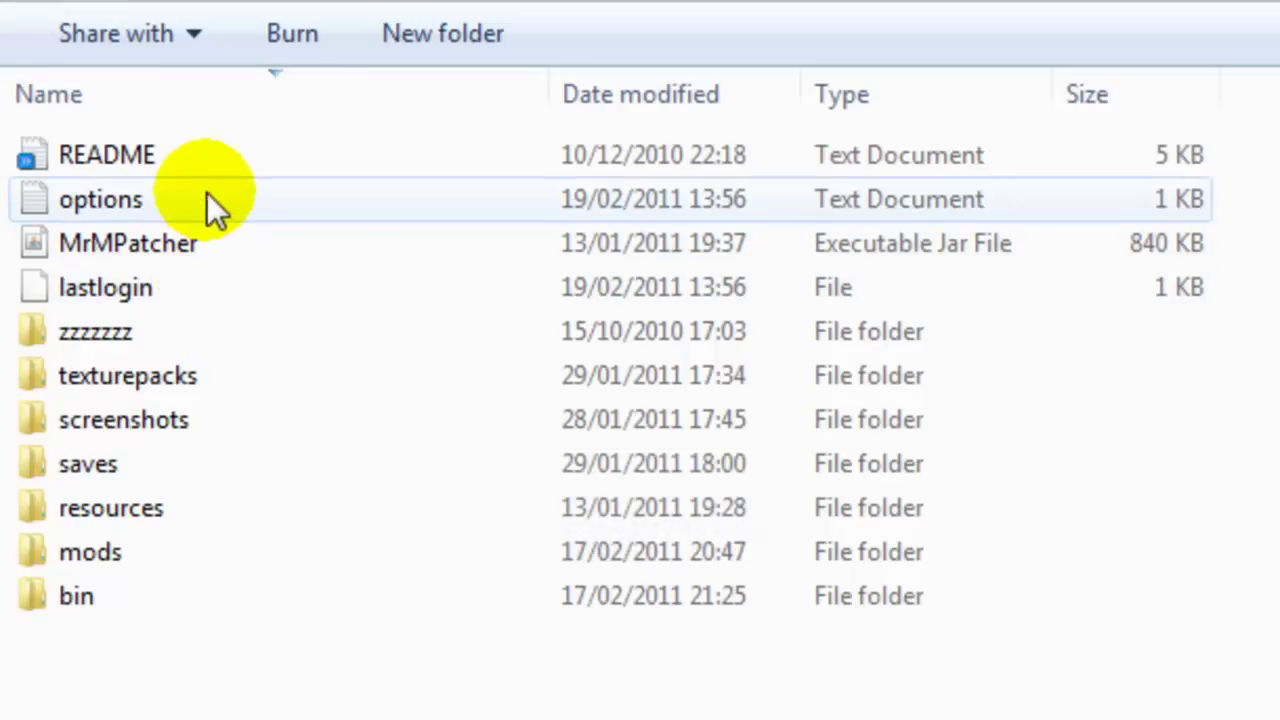
pyautogui.doubleClick(89, 606)
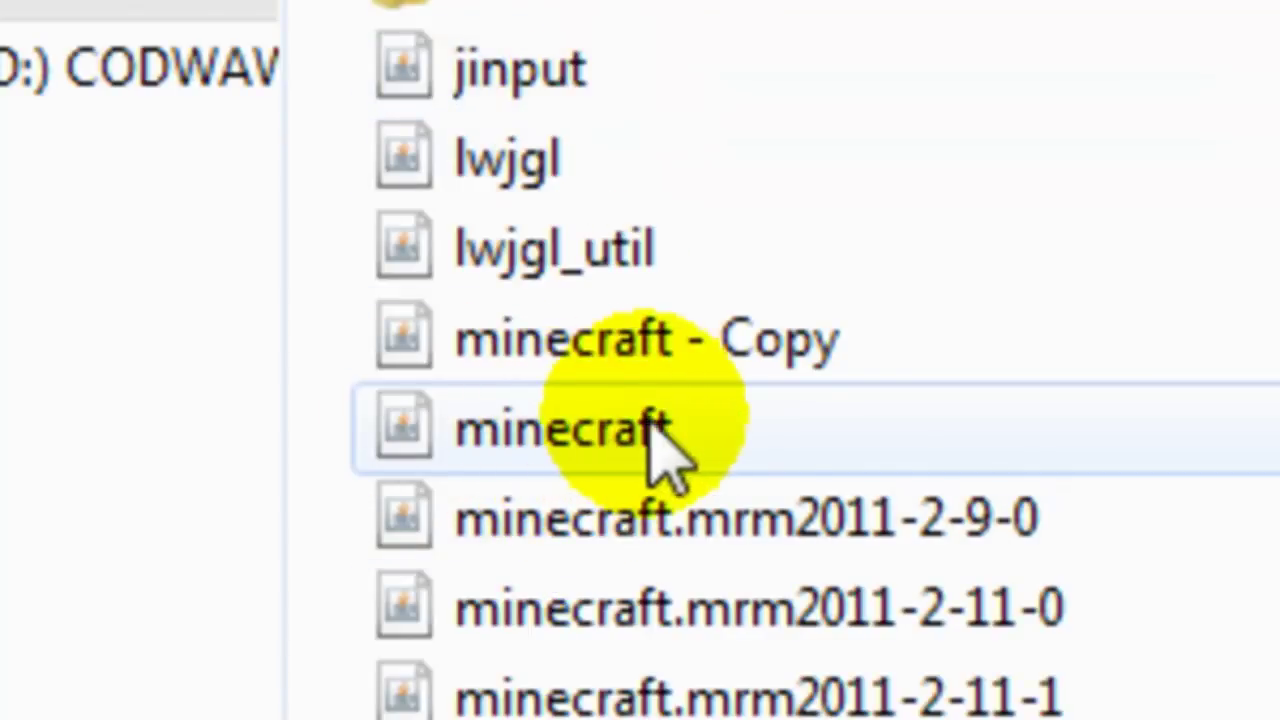
# - Open minecraft.jar from the bin folder with WinRAR archiver
pyautogui.moveTo(617, 425)
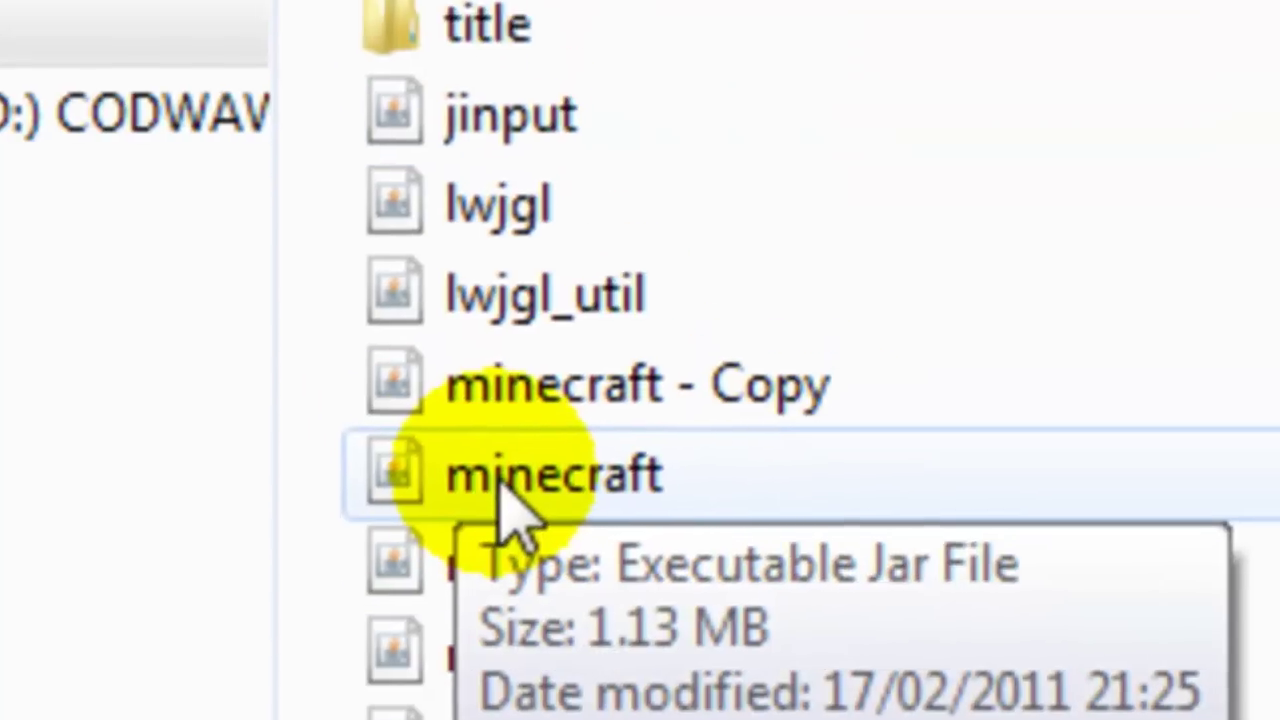
pyautogui.rightClick(505, 440)
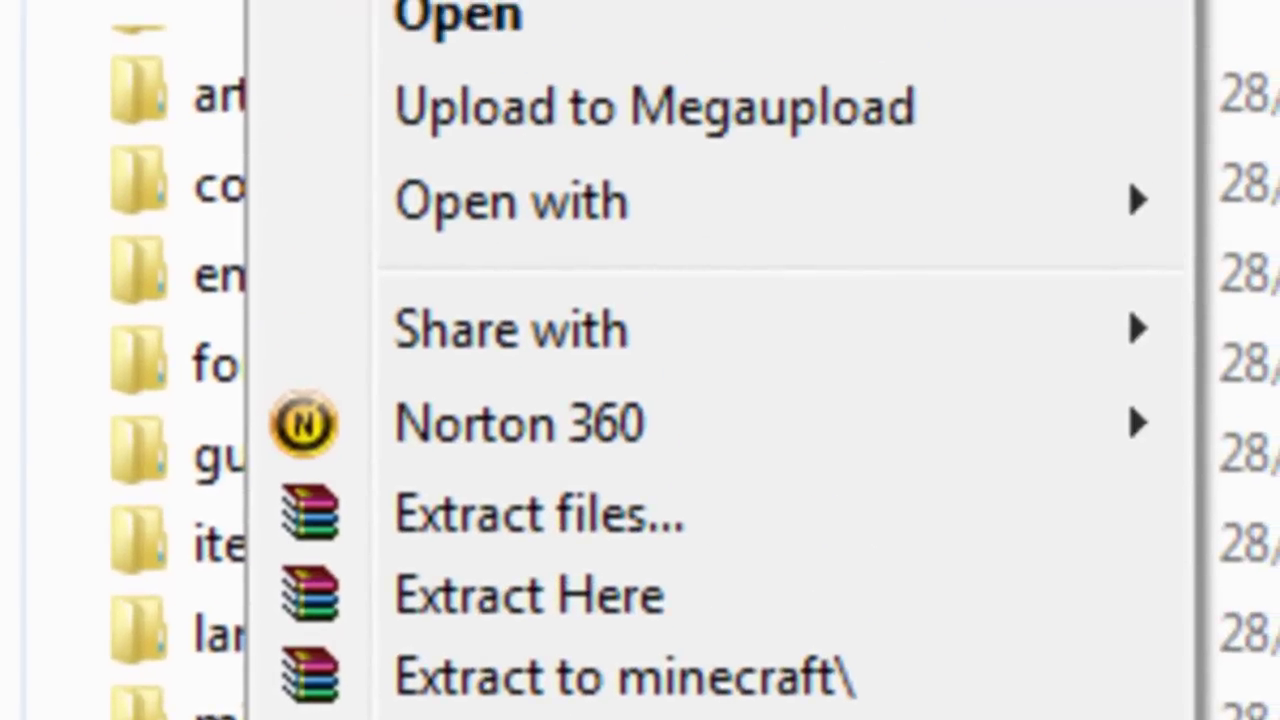
pyautogui.moveTo(600, 200)
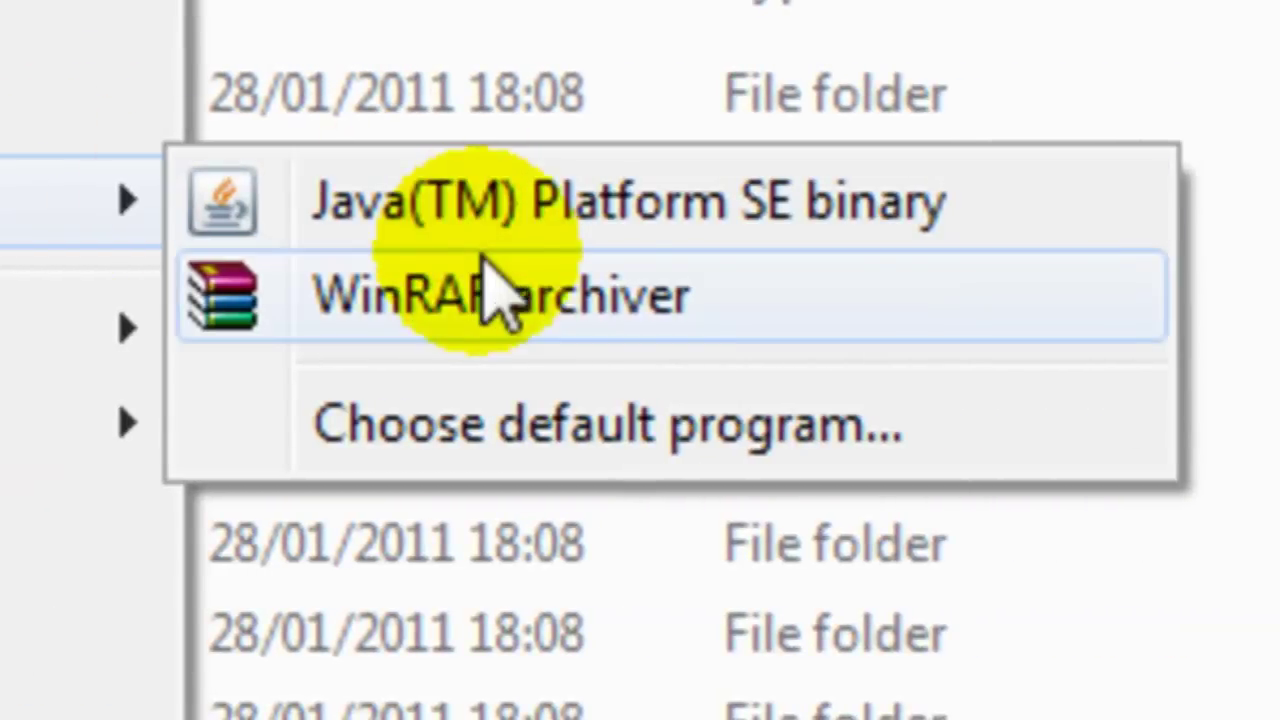
pyautogui.click(336, 297)
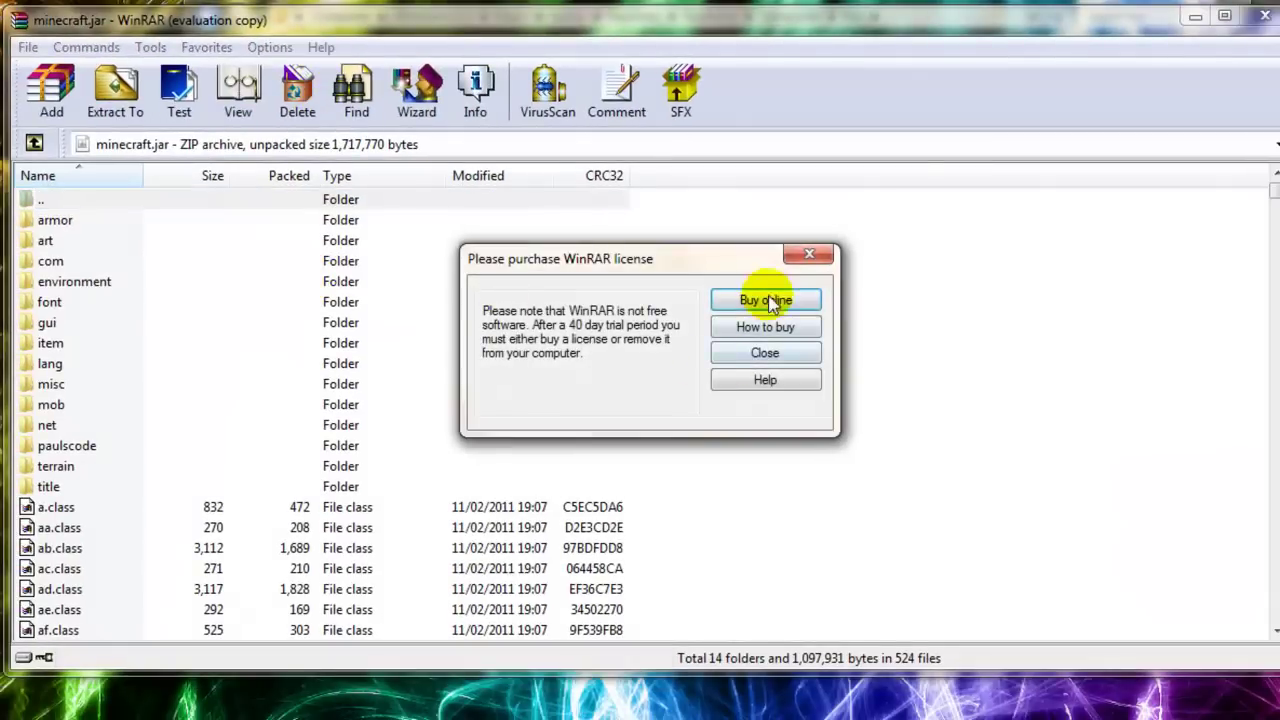
# - Dismiss the licence reminder, open the mob folder and select all its PNG files
pyautogui.click(792, 258)
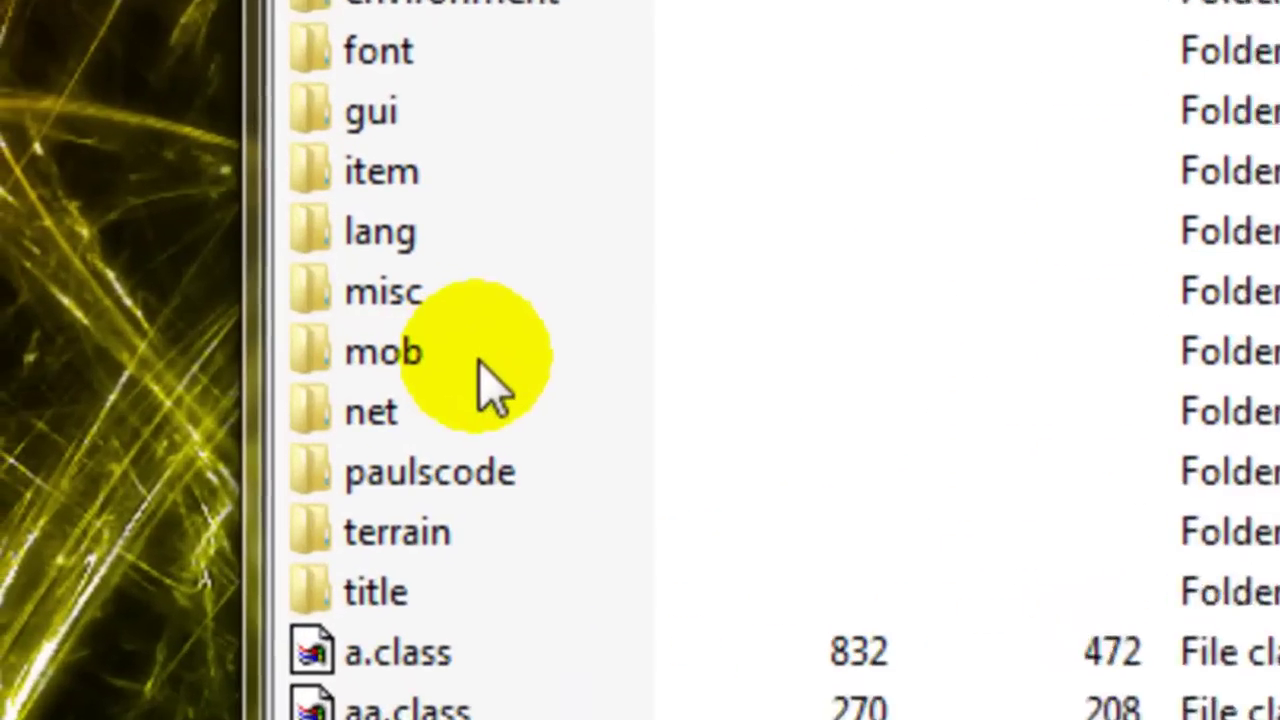
pyautogui.doubleClick(448, 352)
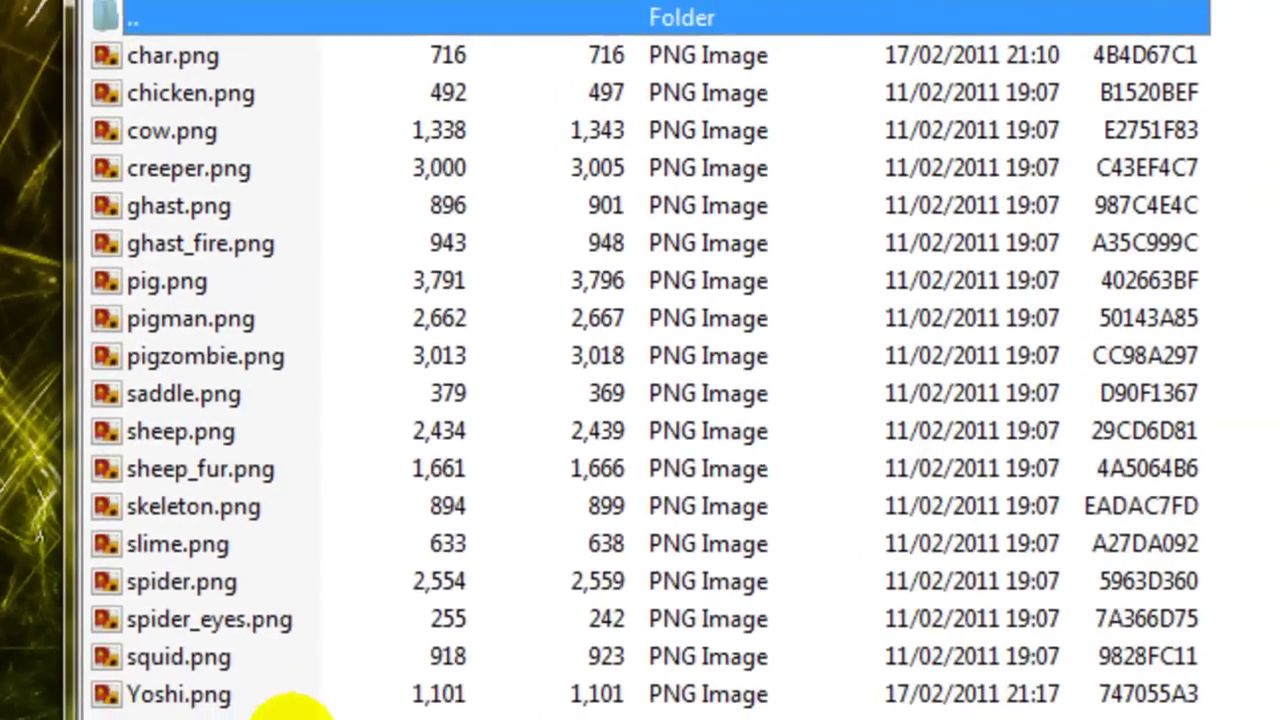
pyautogui.moveTo(290, 712)
pyautogui.mouseDown()
pyautogui.moveTo(169, 321)
pyautogui.moveTo(125, 50)
pyautogui.mouseUp()
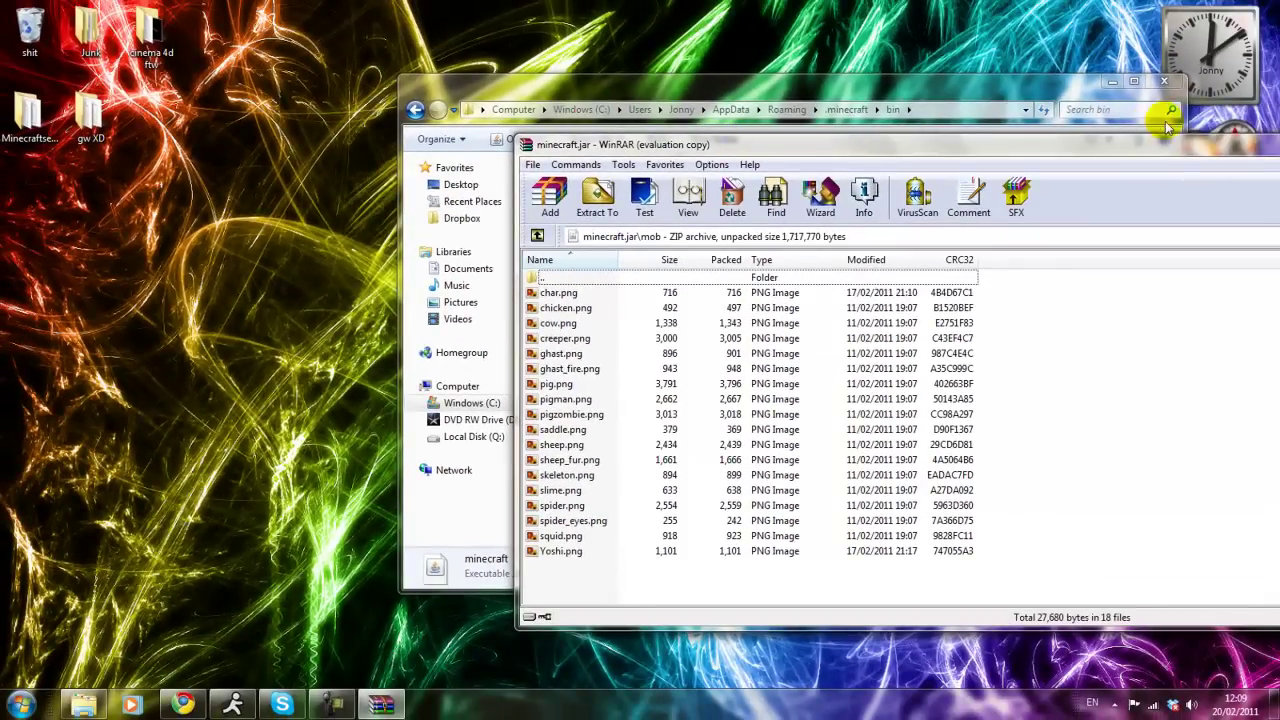
# - Close Explorer and drag myskin.png from the desktop into mob, confirming with OK
pyautogui.click(1172, 83)
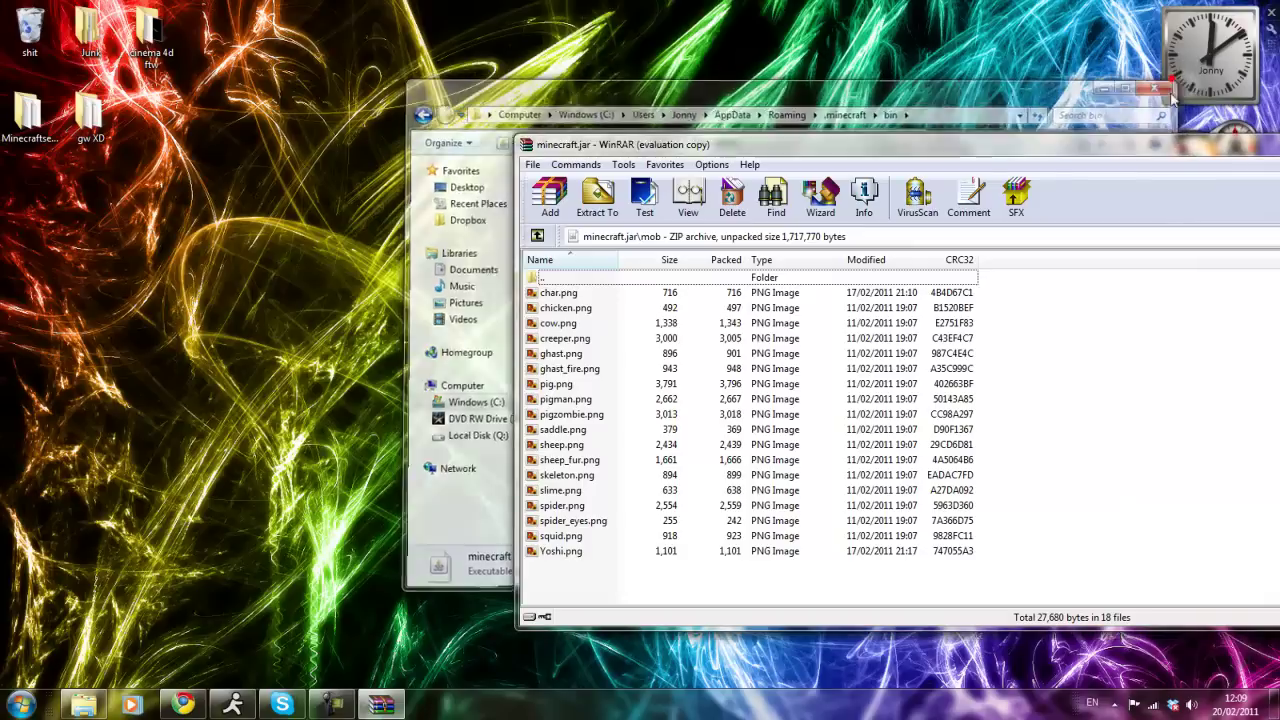
pyautogui.moveTo(706, 146); pyautogui.dragTo(640, 122)
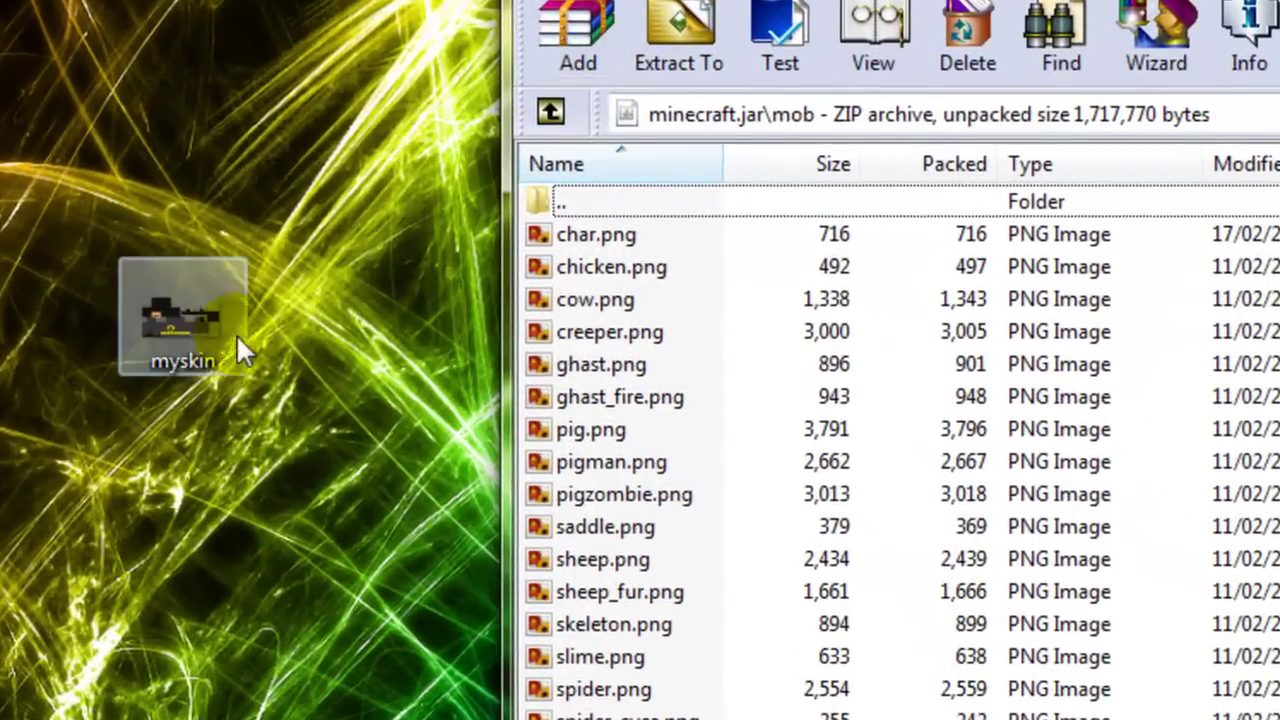
pyautogui.moveTo(240, 350); pyautogui.dragTo(750, 719)
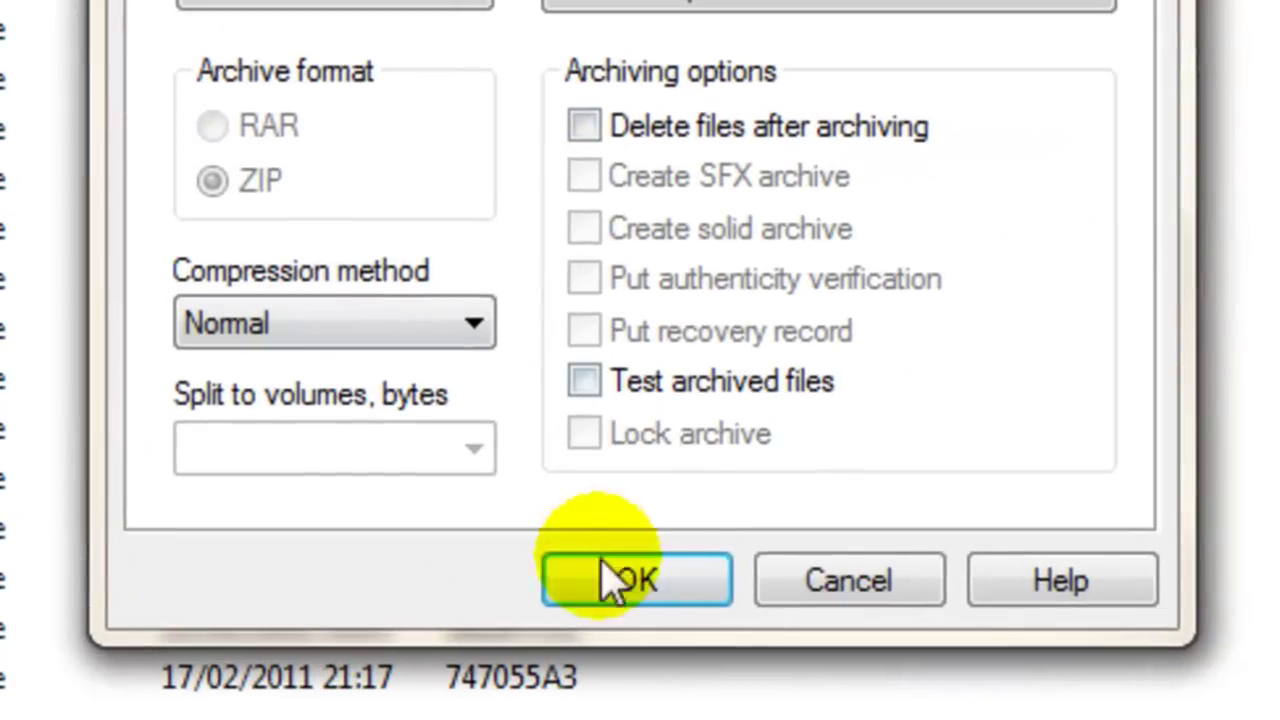
pyautogui.click(737, 550)
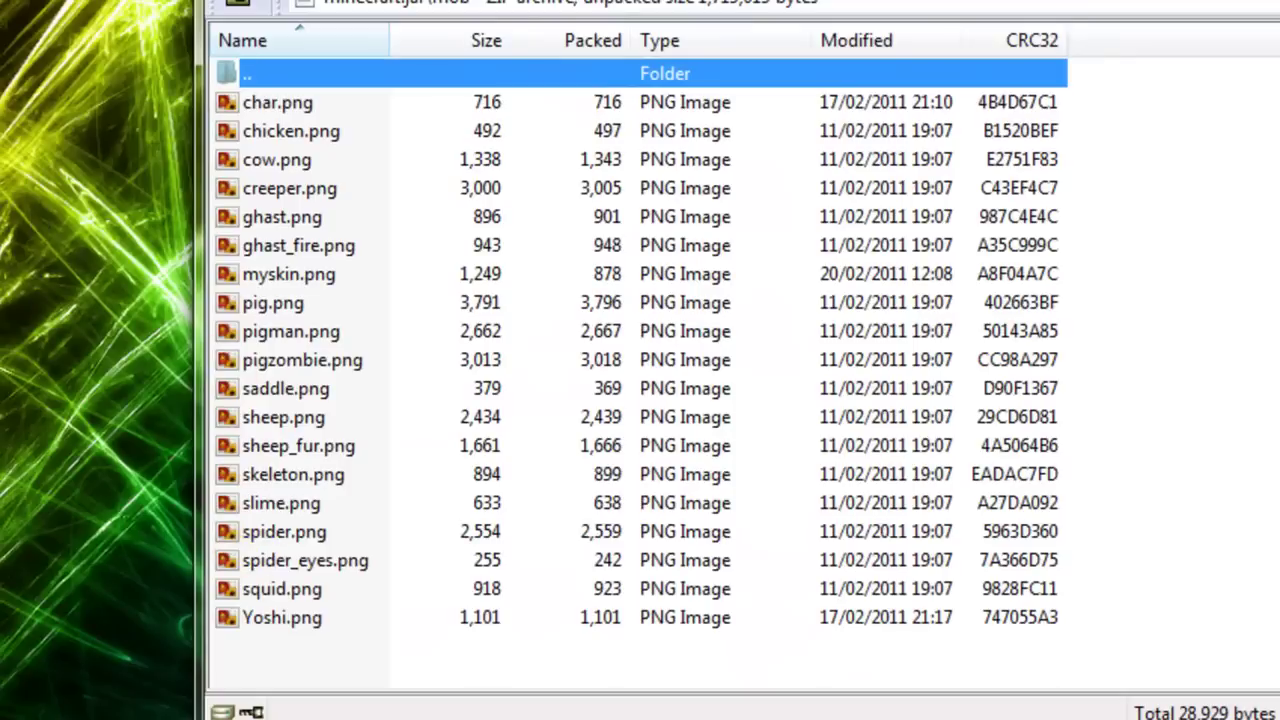
# - Rename the added myskin.png to 'char'
pyautogui.click(303, 280)
pyautogui.rightClick(300, 268)
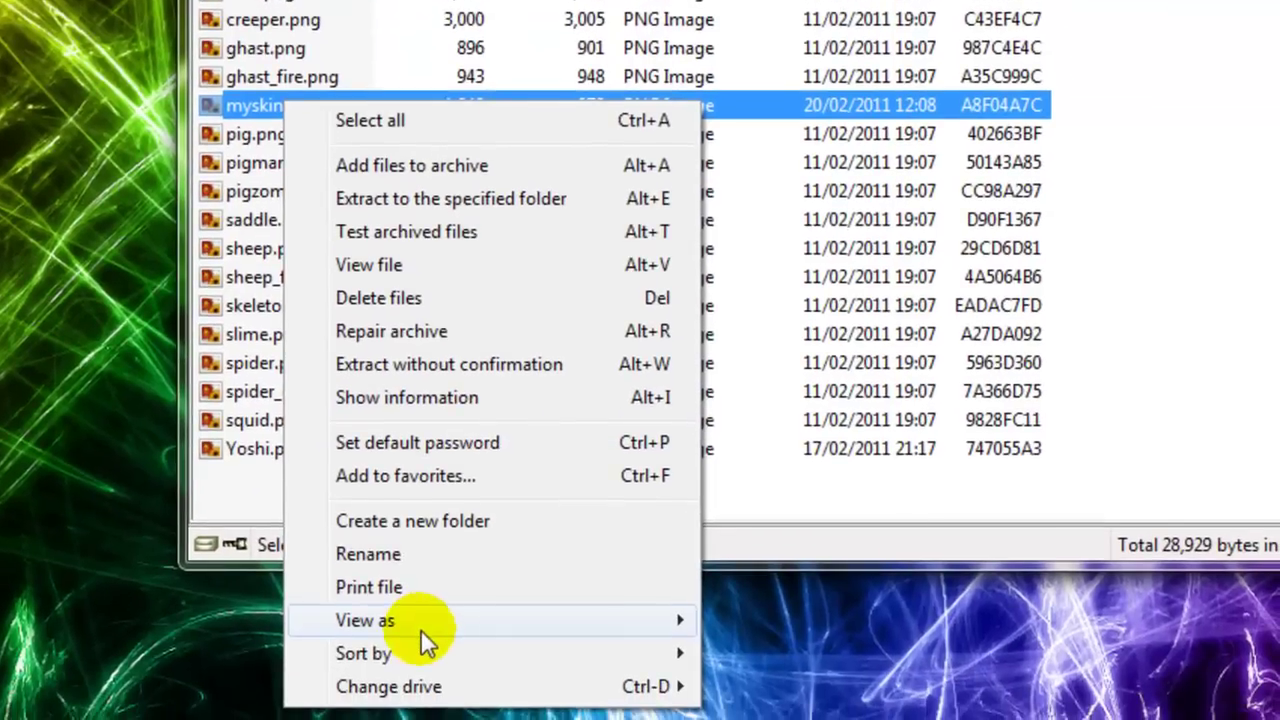
pyautogui.click(430, 718)
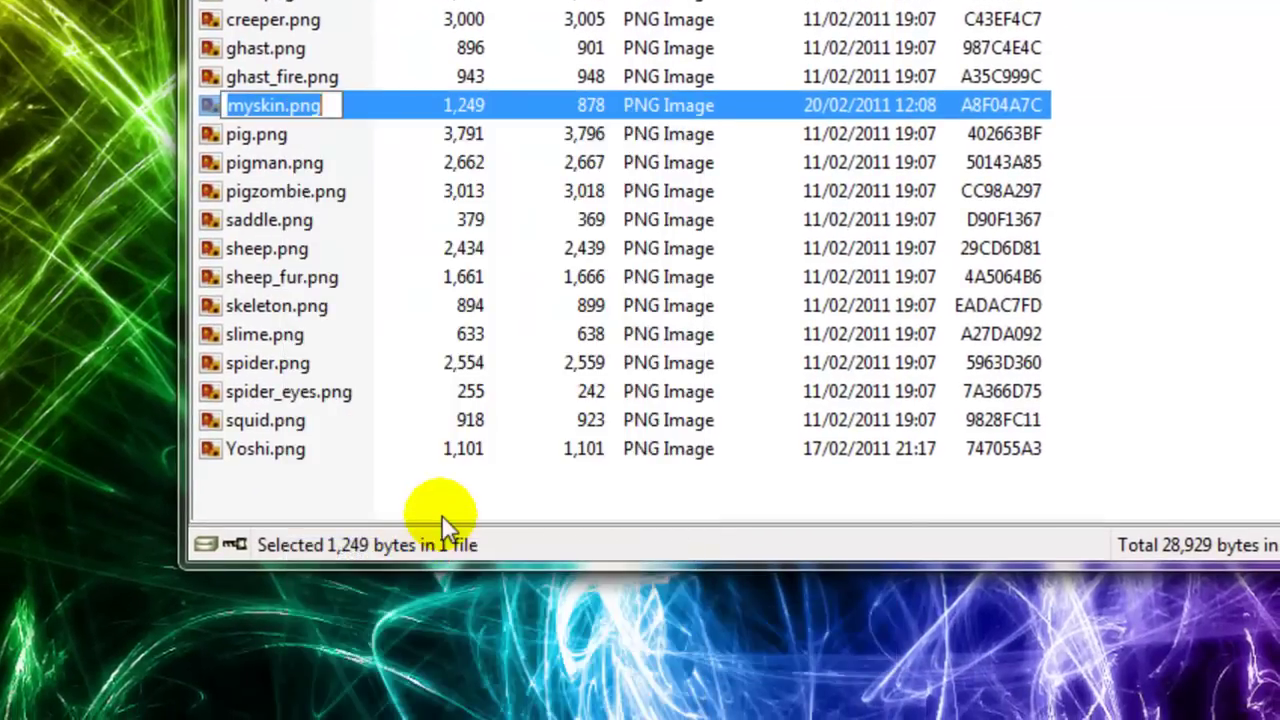
pyautogui.write('char')
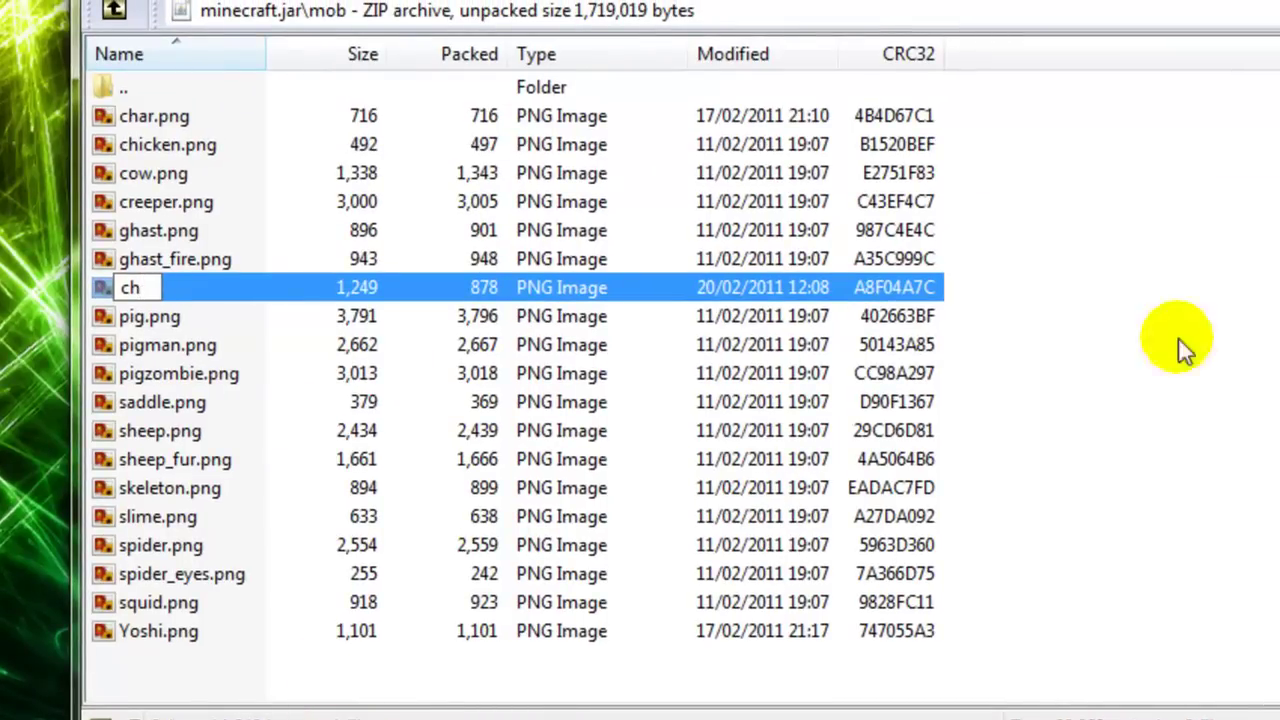
pyautogui.press('Return')
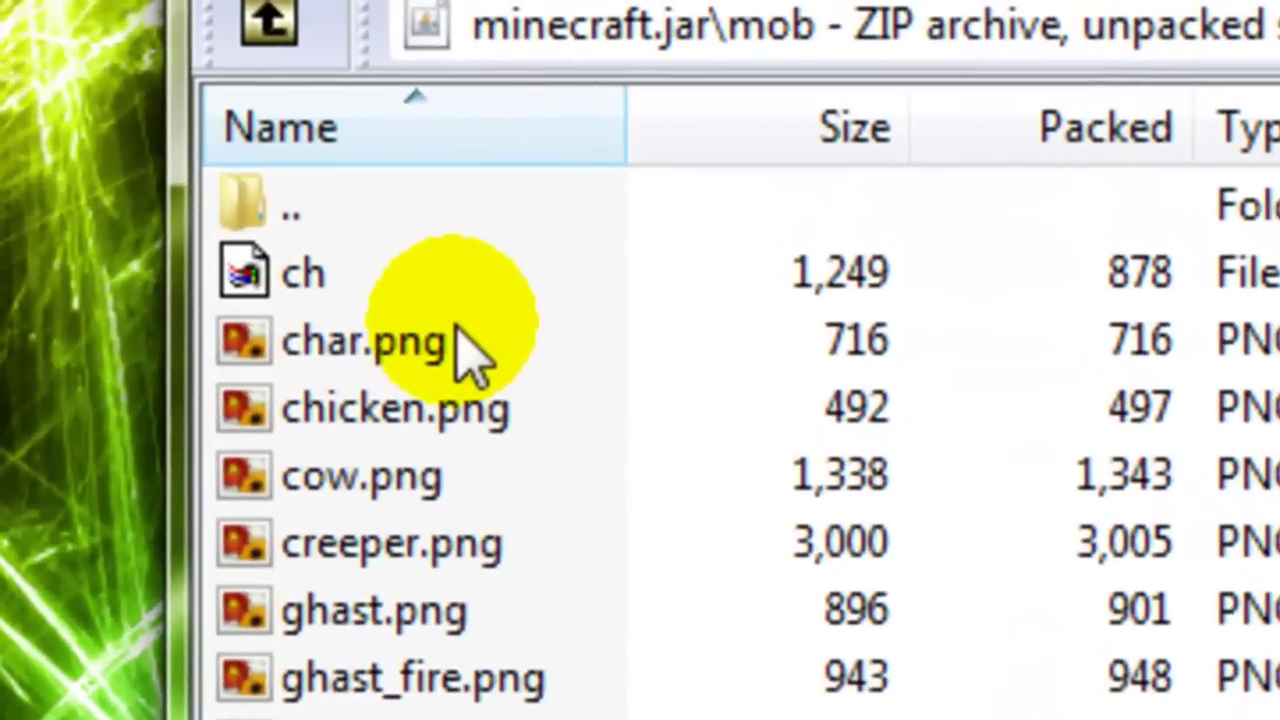
# - Delete the original char.png and rename the new skin file to char.png
pyautogui.click(197, 144)
pyautogui.press('Delete')
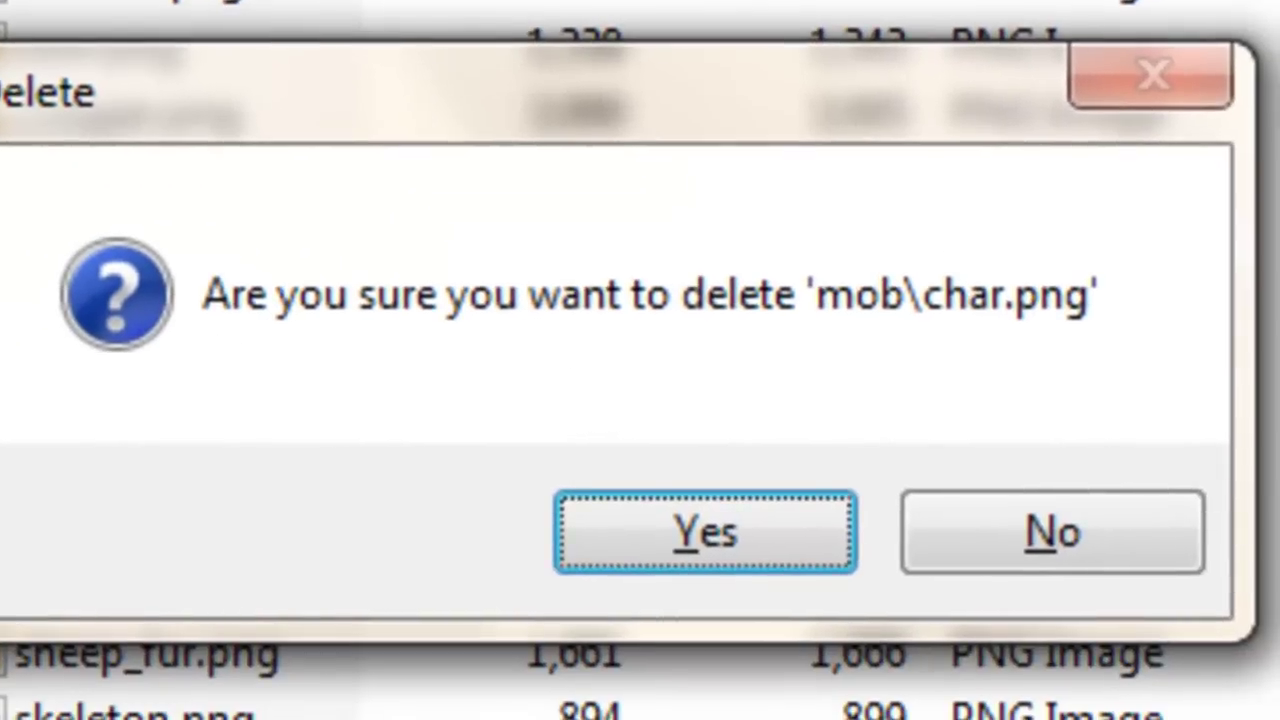
pyautogui.press('Return')
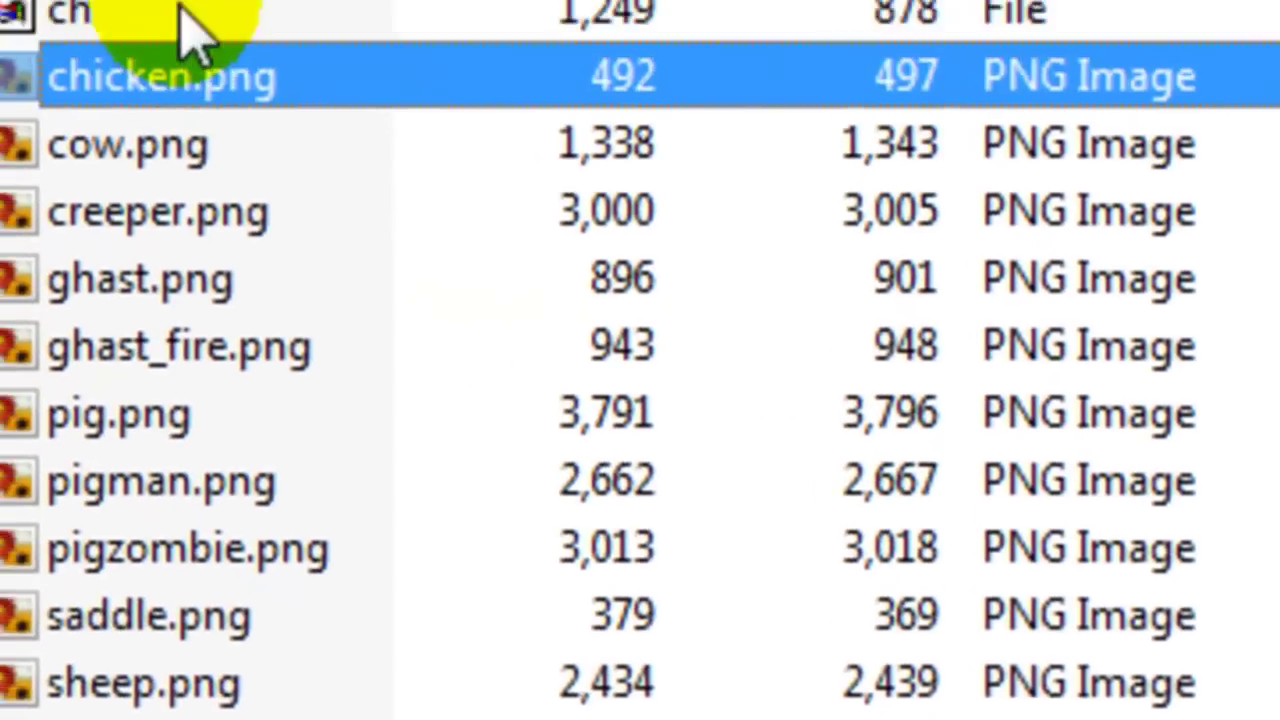
pyautogui.rightClick(206, 171)
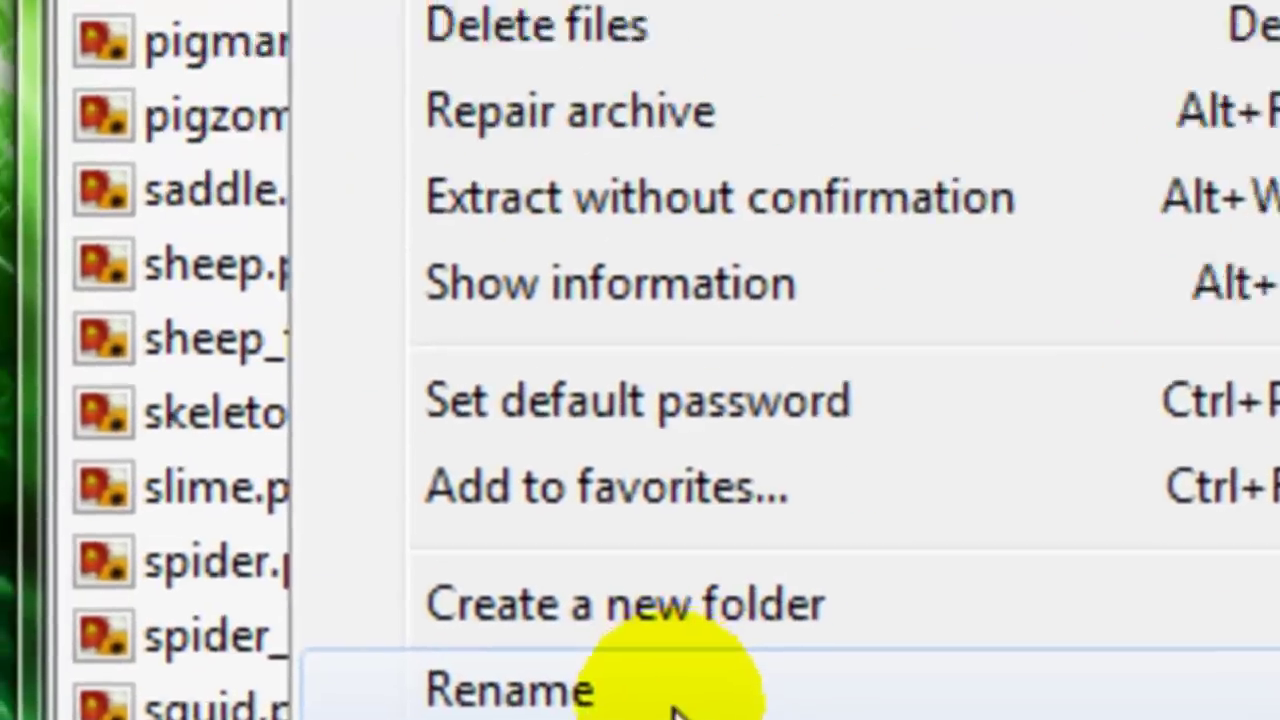
pyautogui.click(672, 705)
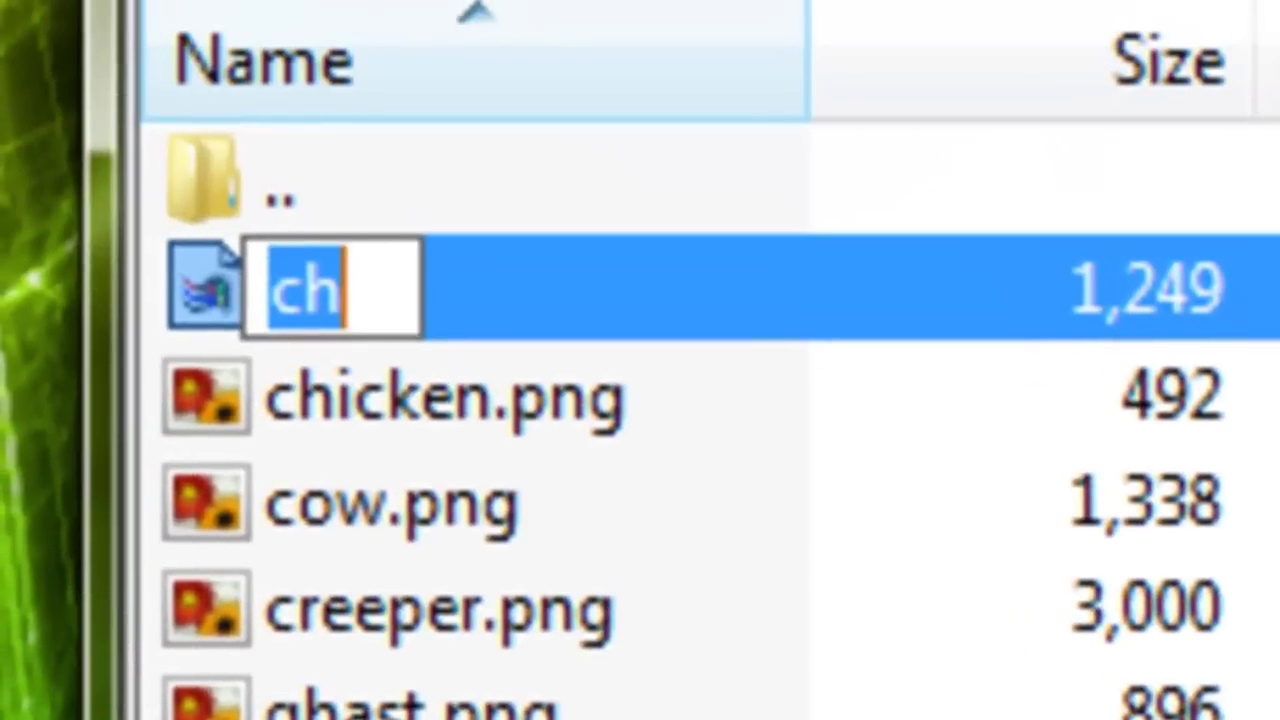
pyautogui.write('char')
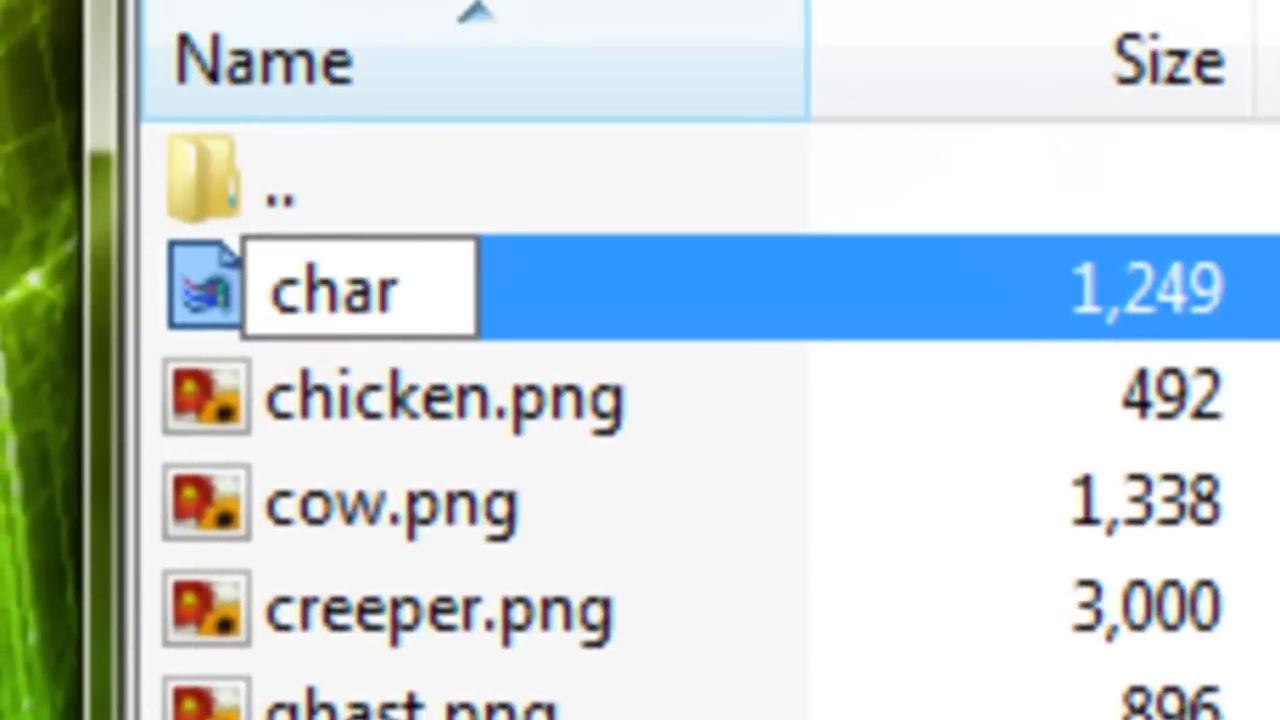
pyautogui.write('.png')
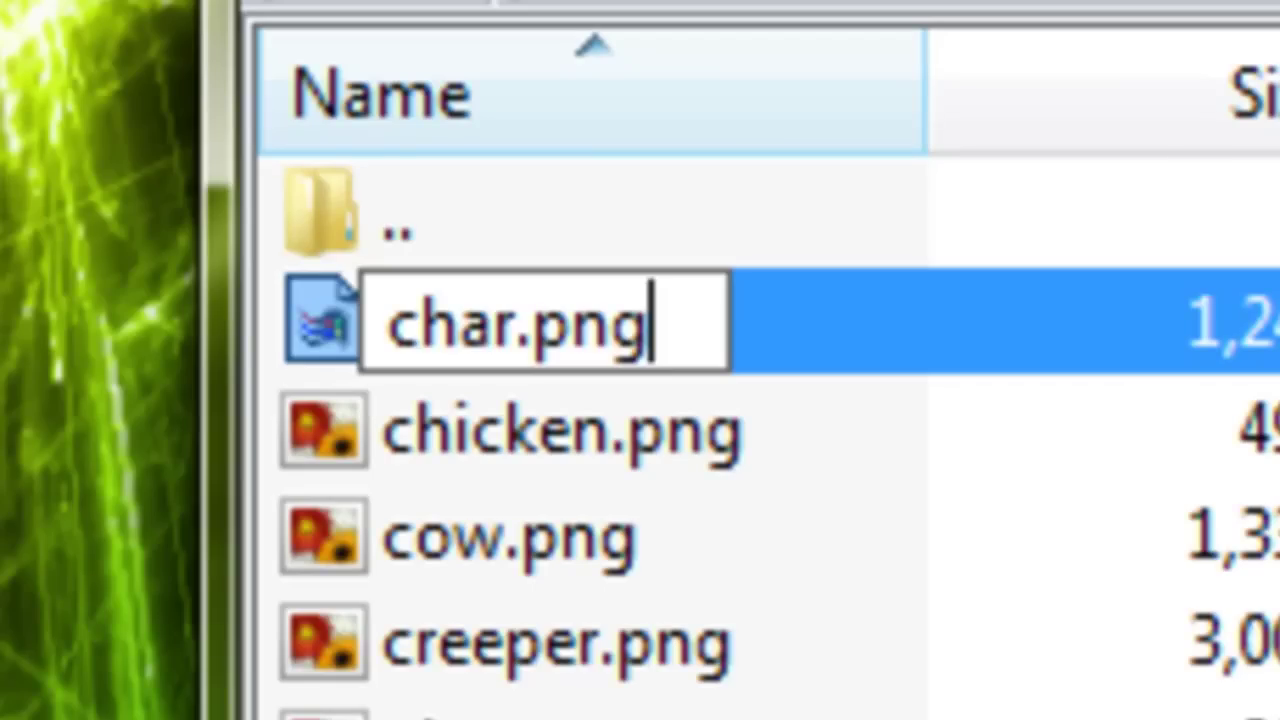
pyautogui.press('Return')
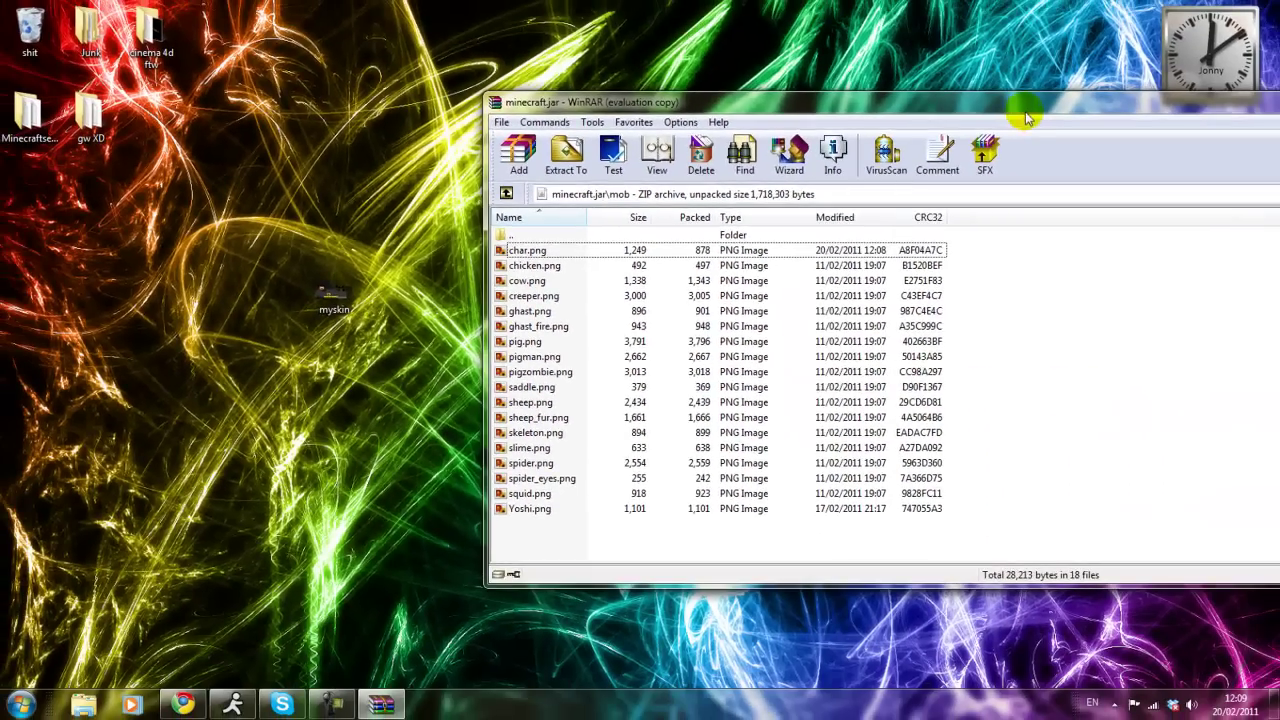
# - Close WinRAR, delete the desktop myskin file, and load singleplayer World 2
pyautogui.moveTo(1020, 112); pyautogui.dragTo(852, 110)
pyautogui.click(1250, 97)
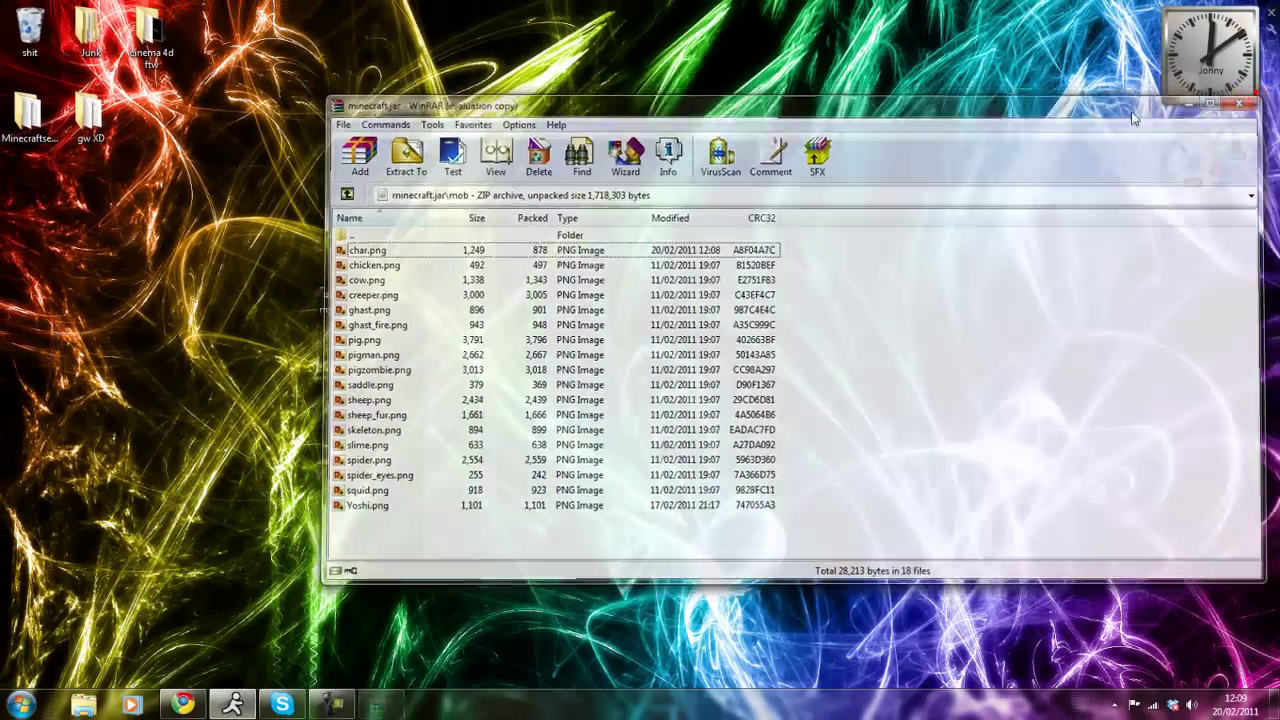
pyautogui.moveTo(228, 200); pyautogui.dragTo(229, 202)
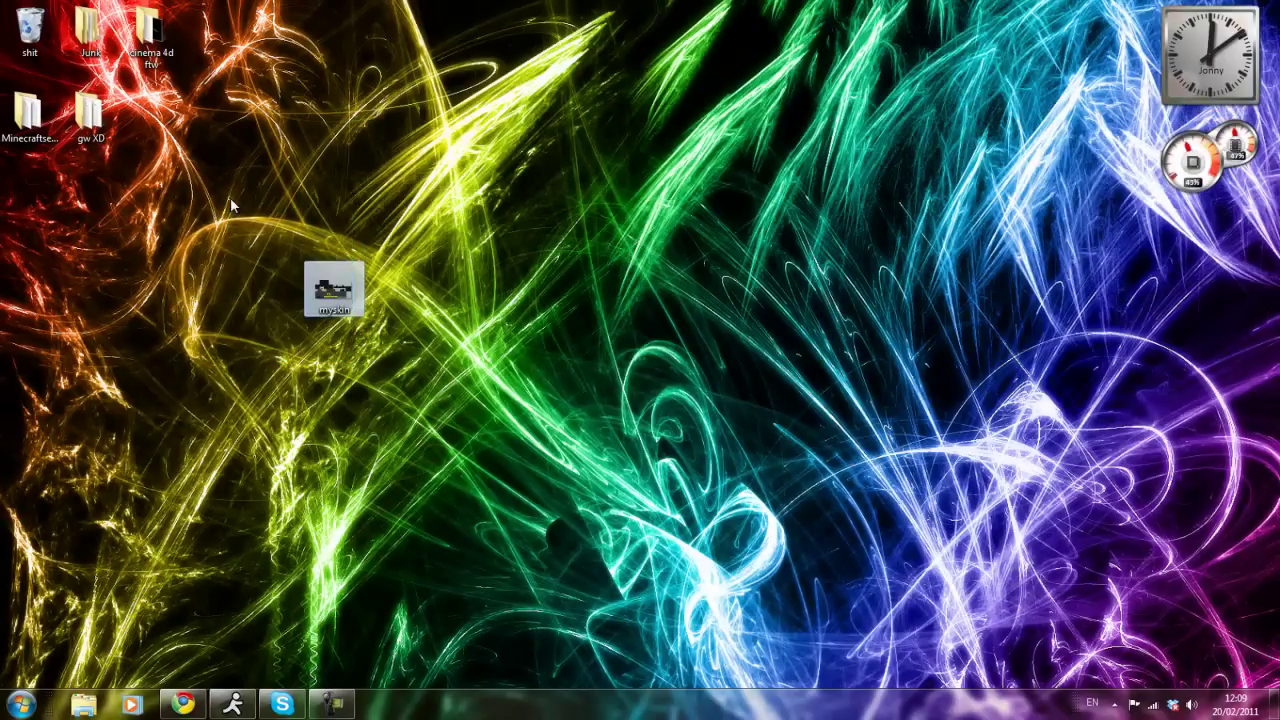
pyautogui.press('Delete')
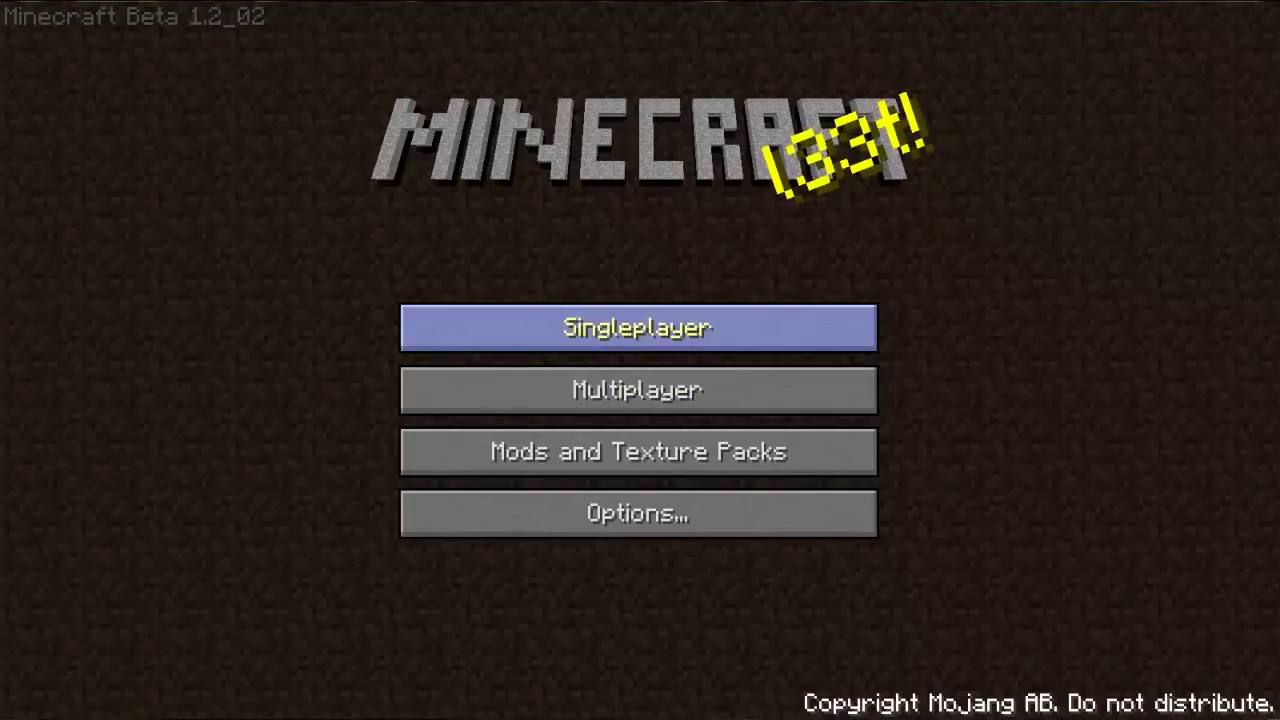
pyautogui.click(640, 326)
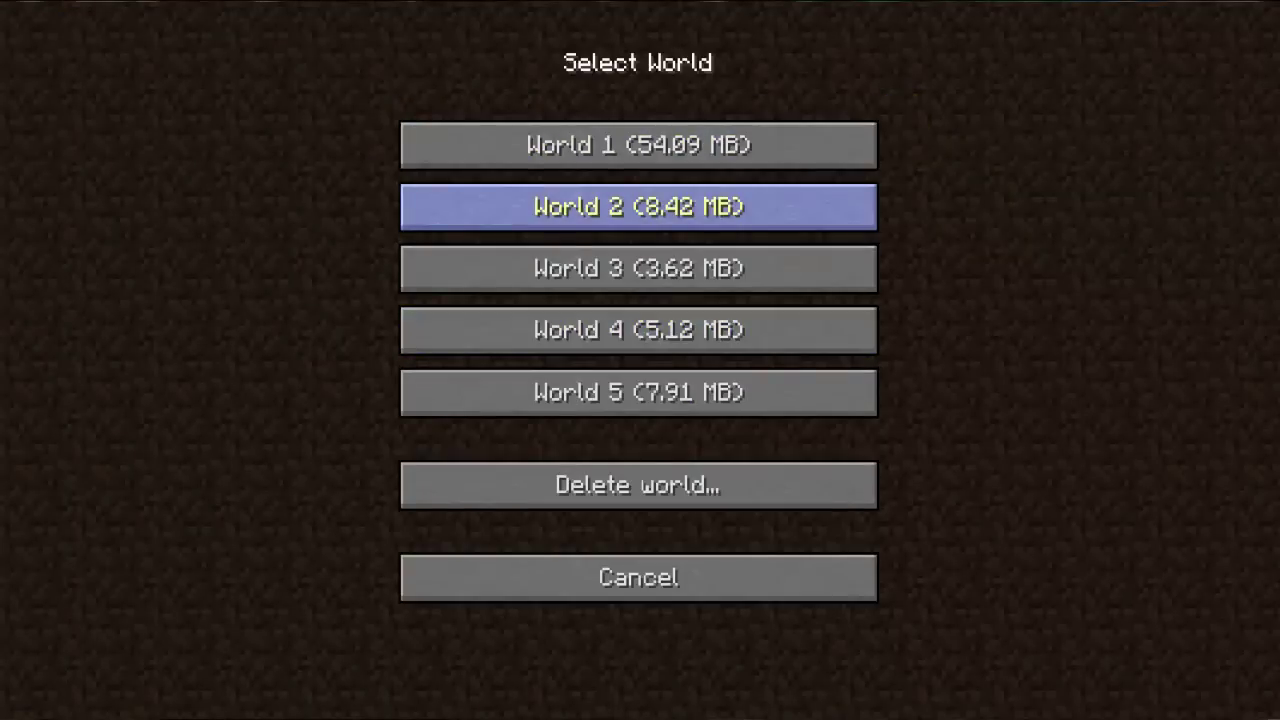
pyautogui.click(638, 207)
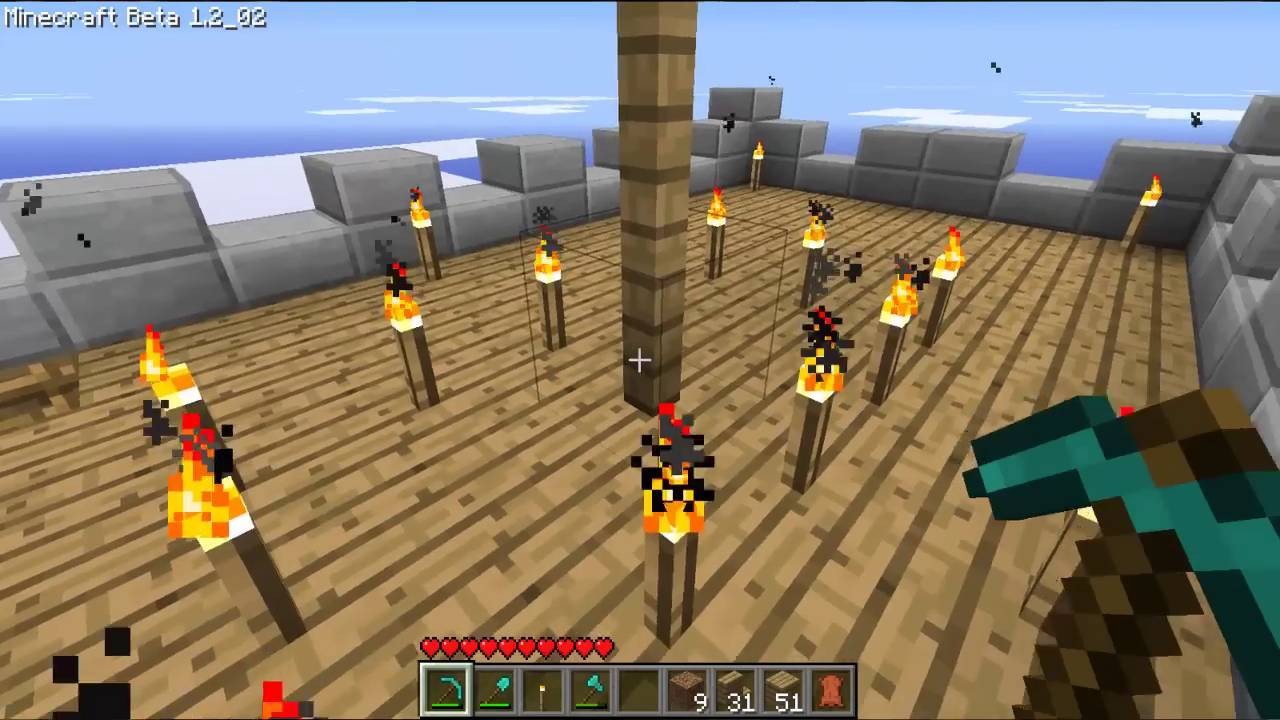
# - Scroll the hotbar to an empty slot so the player holds nothing
pyautogui.scroll(-1, 640, 360)
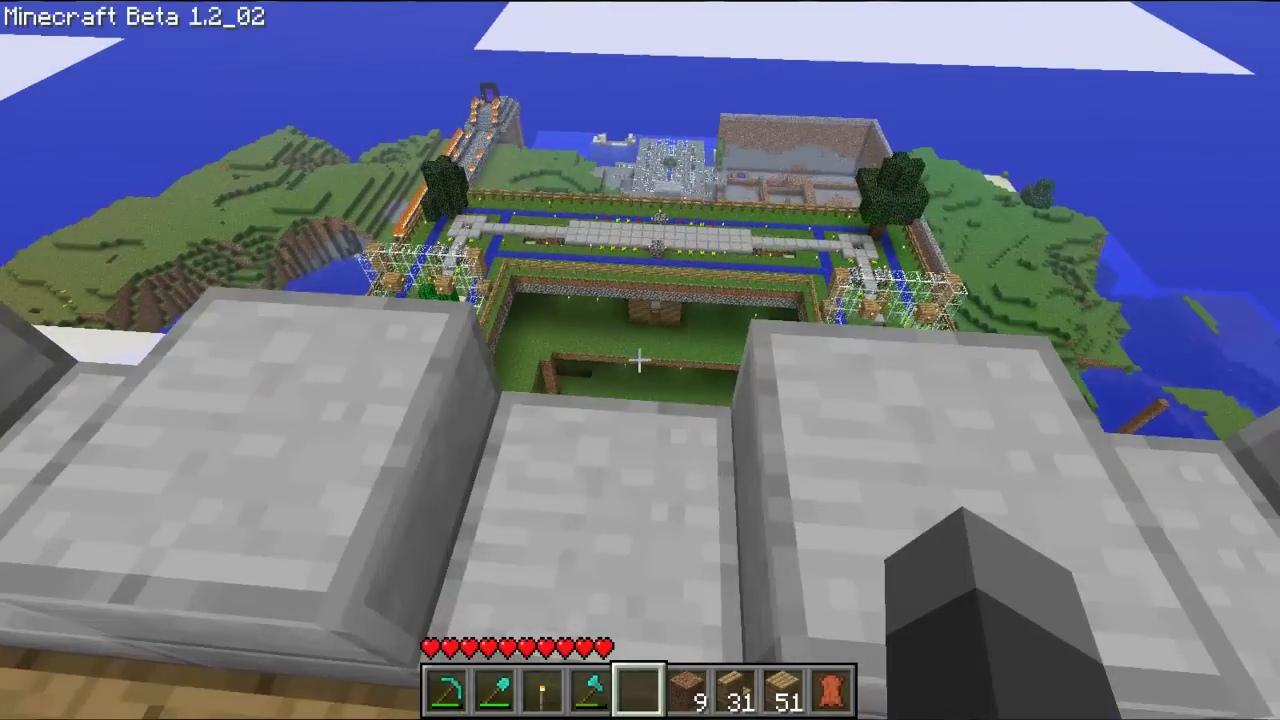
# - Open the inventory with E to view the player in the bat-like skin
pyautogui.press('e')
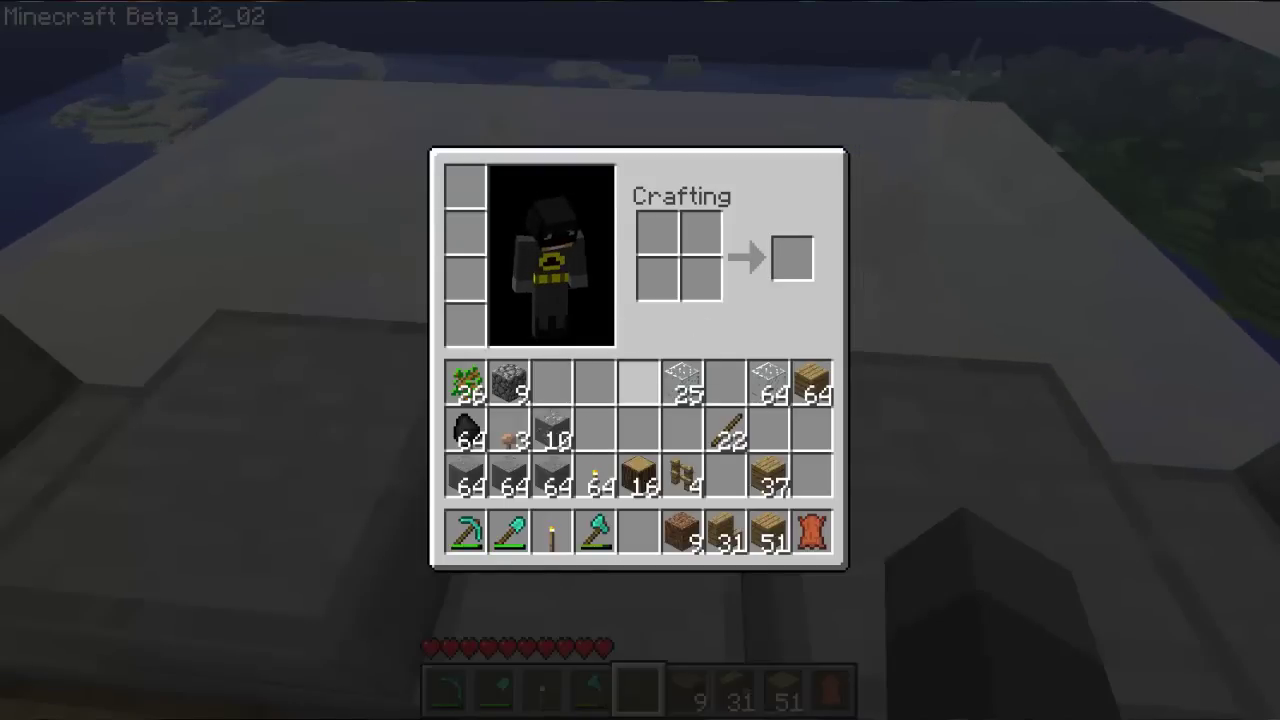
# - Close the inventory and fly forward over the fenced, terraced base
pyautogui.press('e')
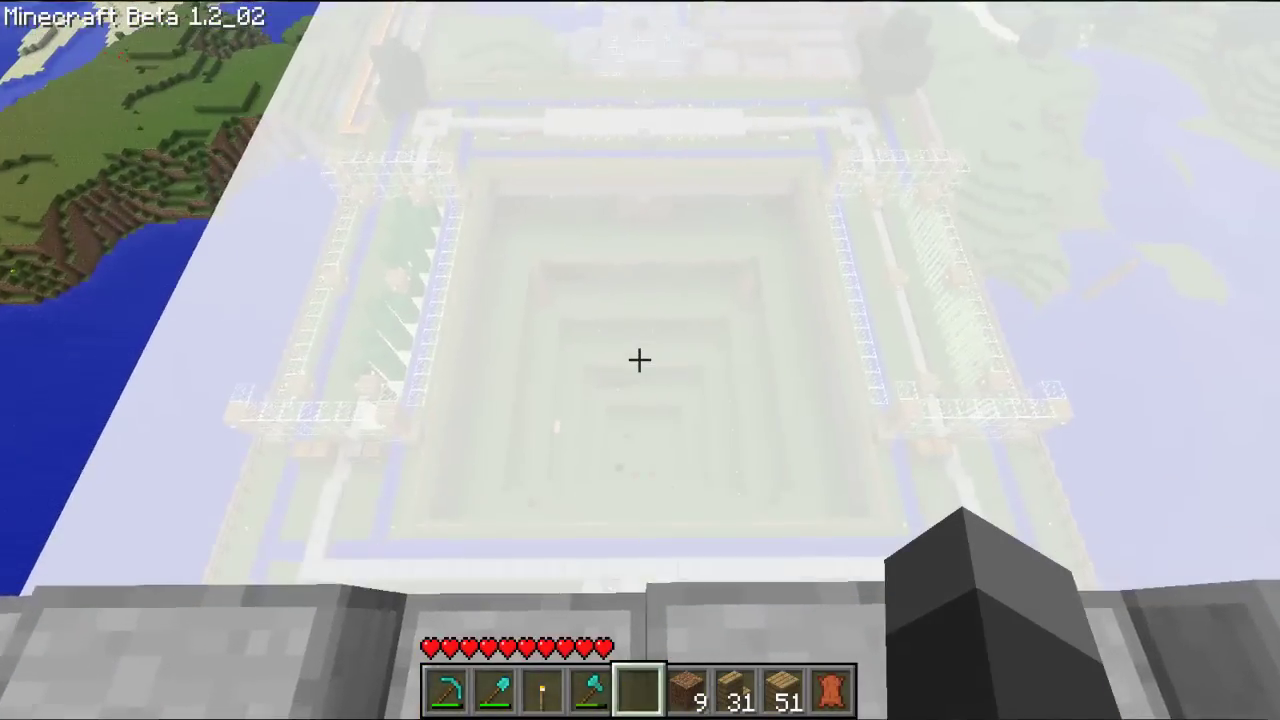
pyautogui.press('w')
pyautogui.press('f')
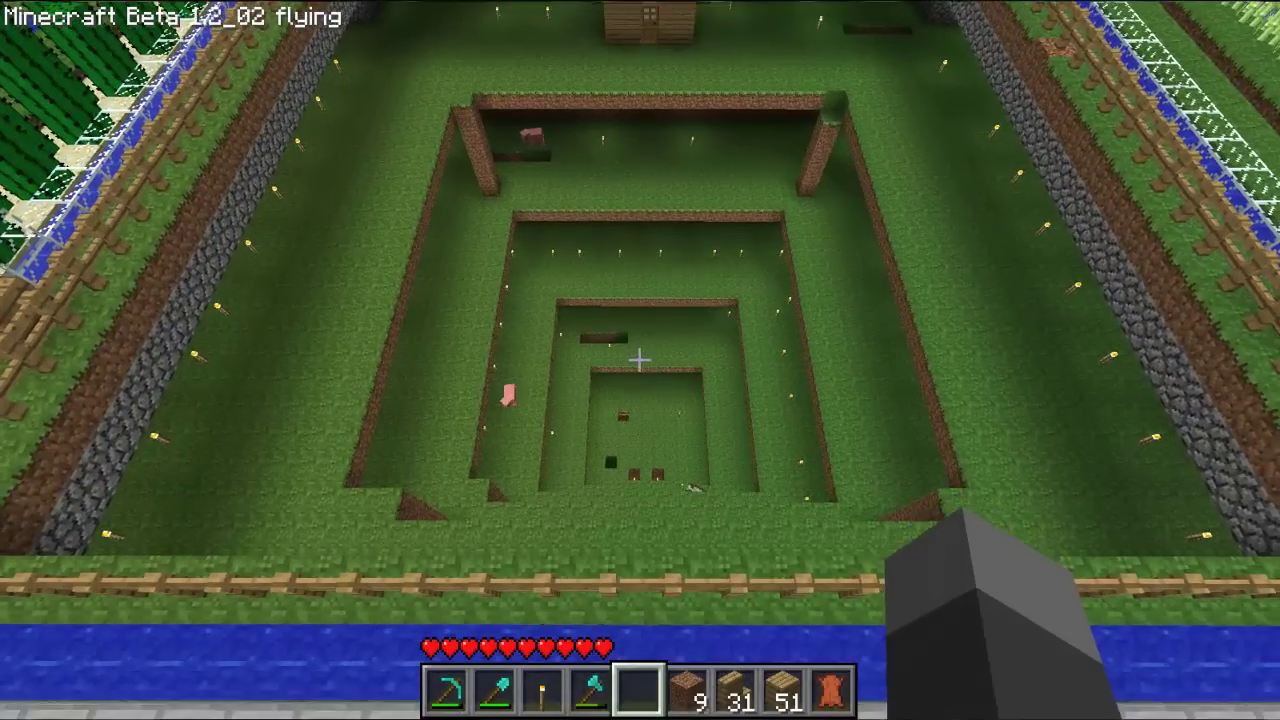